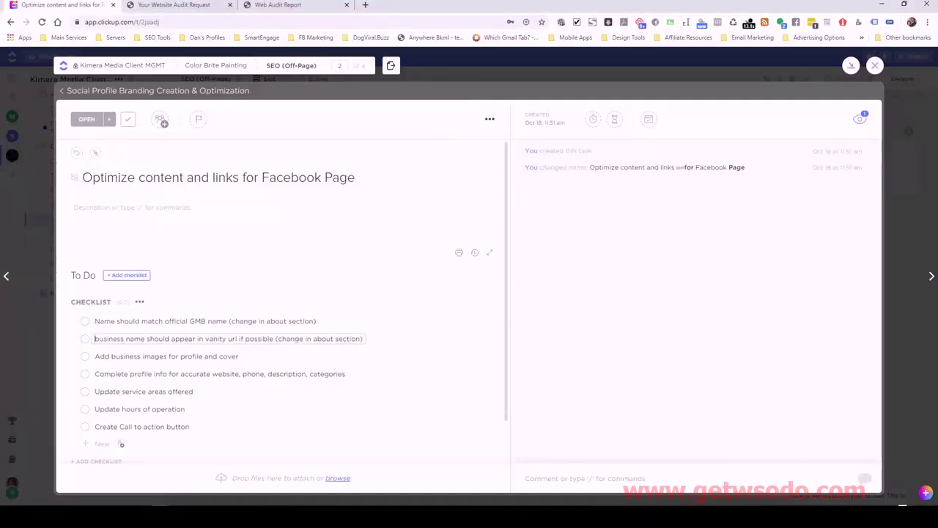
- Review the parent social profile branding task in ClickUp and open the Facebook page optimization subtask
click(62, 92)
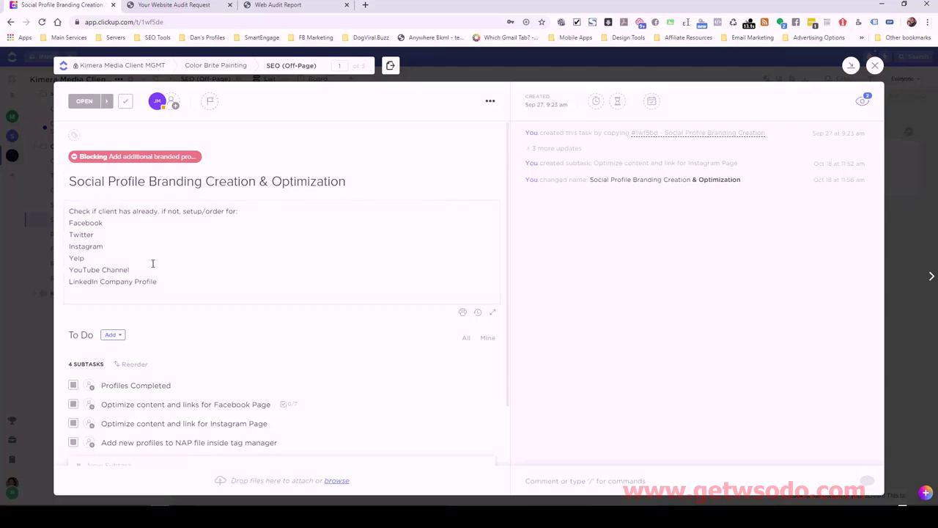
drag(87, 229, 82, 258)
click(93, 233)
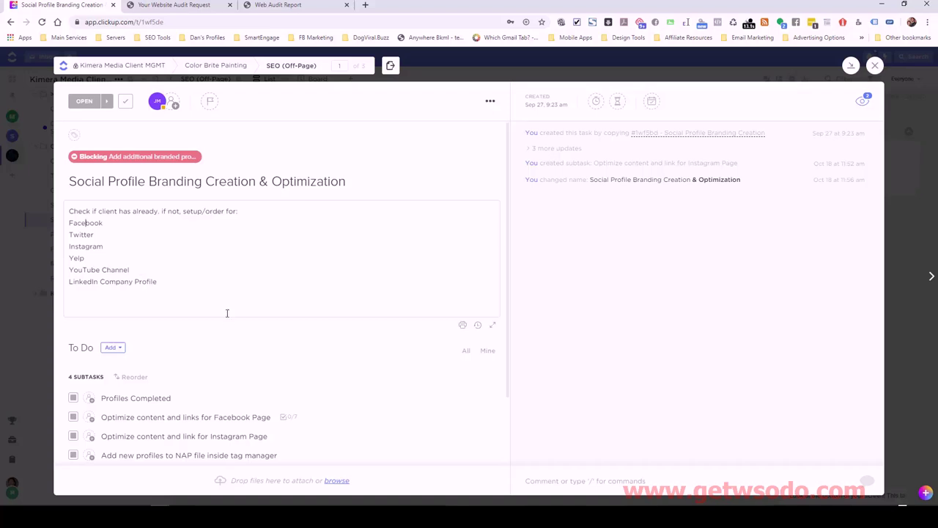
scroll(242, 337, down, 1)
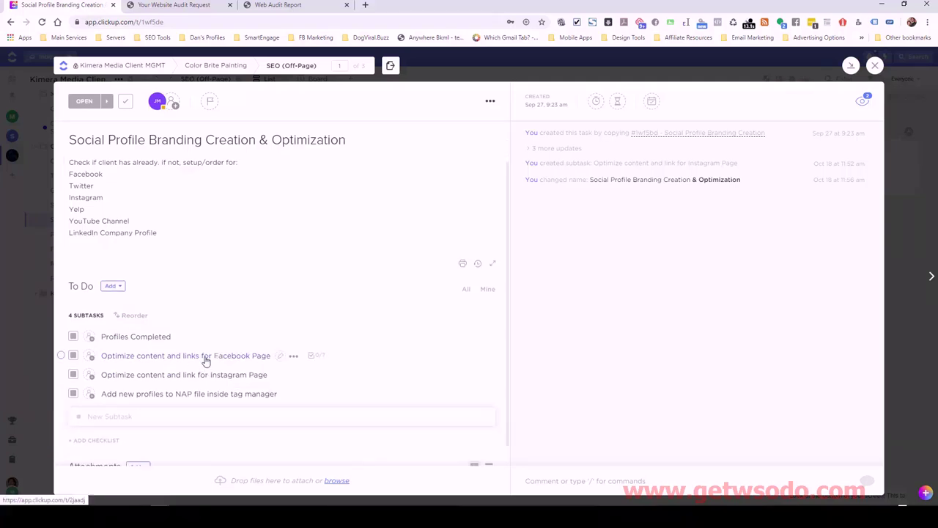
click(206, 358)
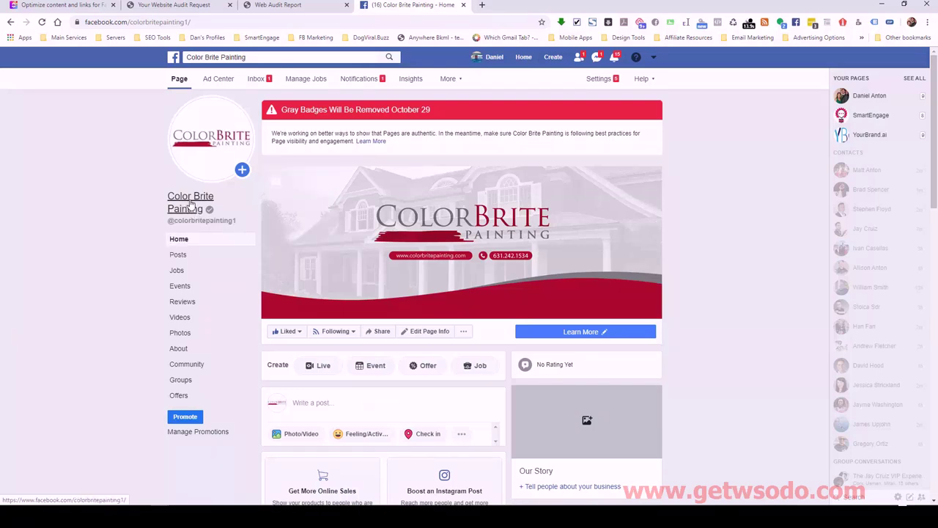
- Check the Color Brite Painting page's address and open its About section
mouse_move(209, 221)
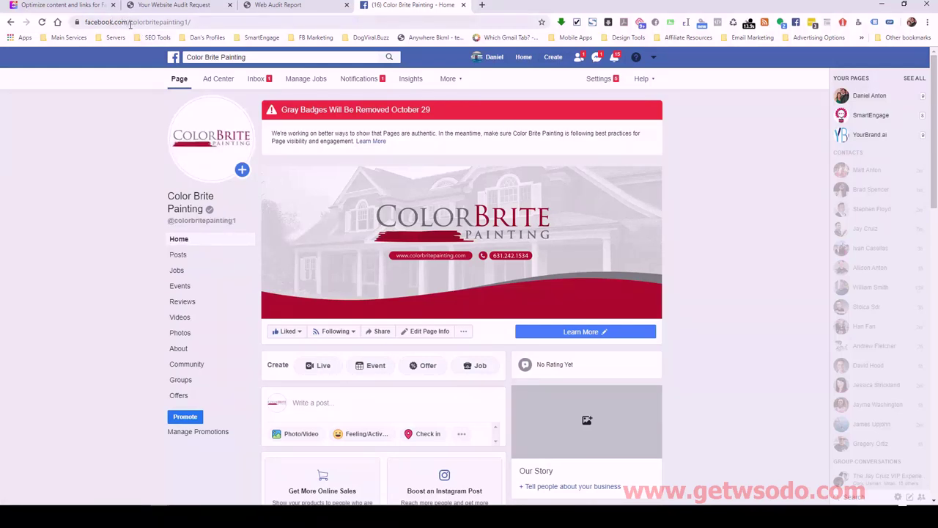
drag(130, 22, 170, 23)
click(179, 23)
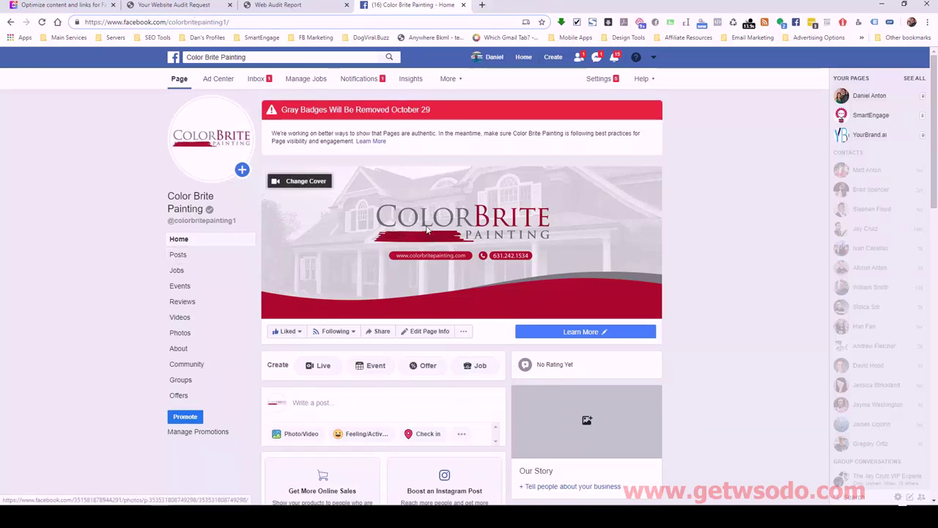
click(180, 350)
scroll(235, 323, down, 2)
scroll(427, 283, down, 1)
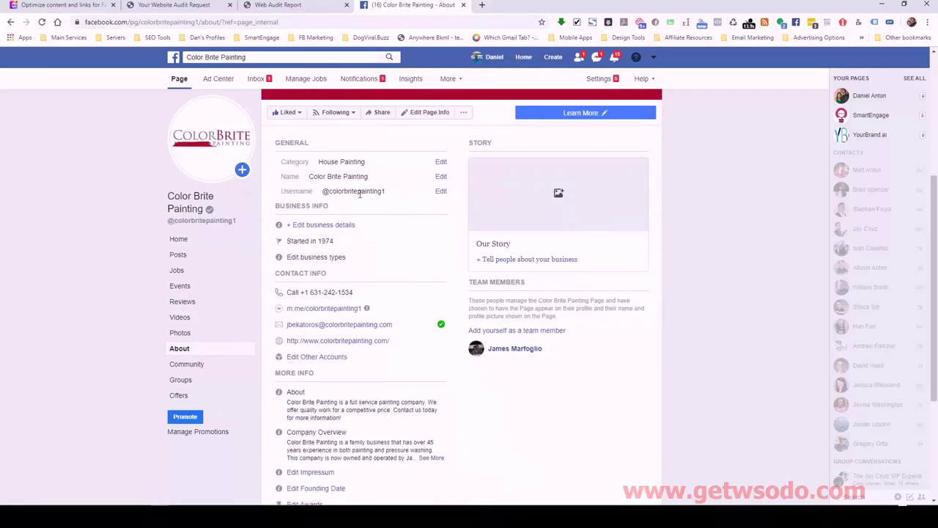
- Append 'of Long Island' to the page name and submit the name change request
click(440, 177)
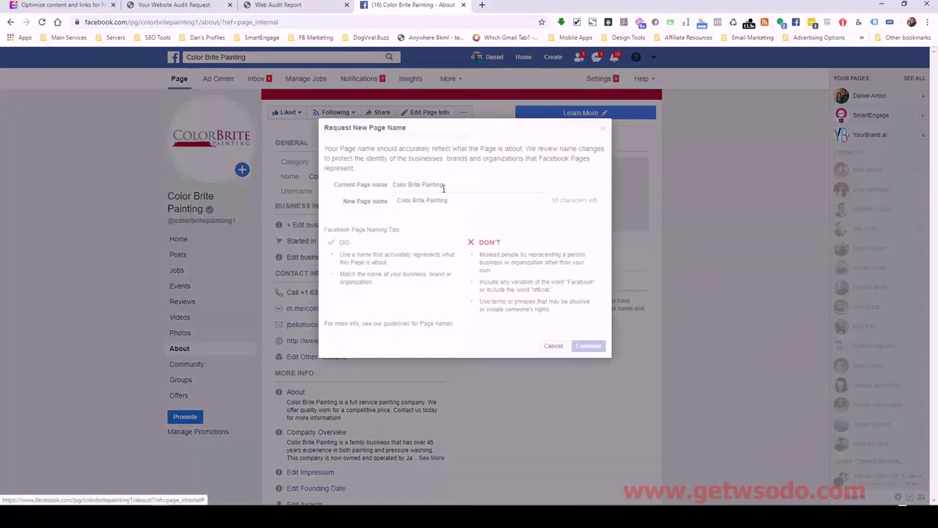
click(446, 196)
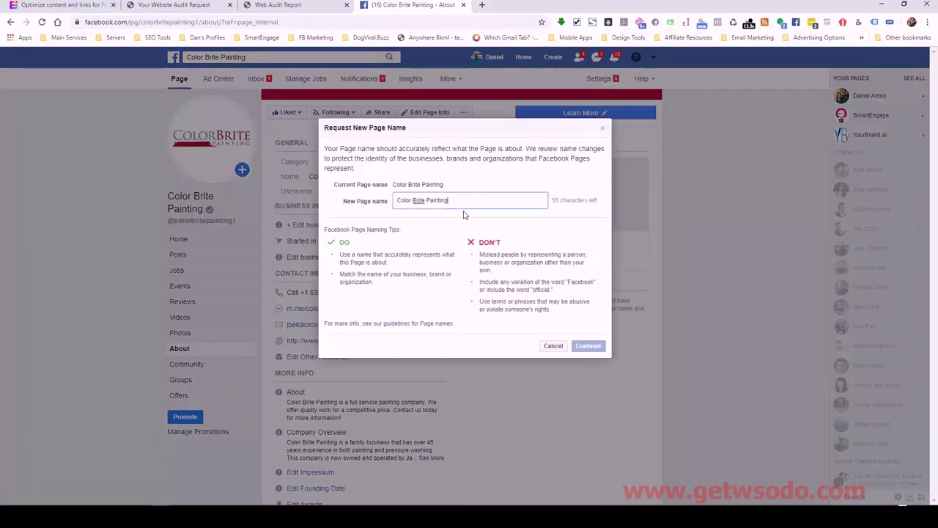
text(of )
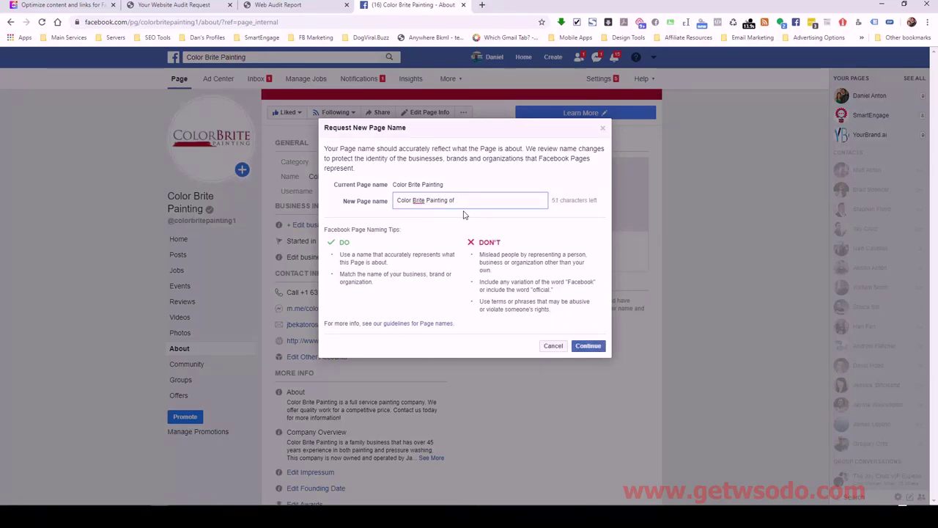
text(Long Island)
click(591, 346)
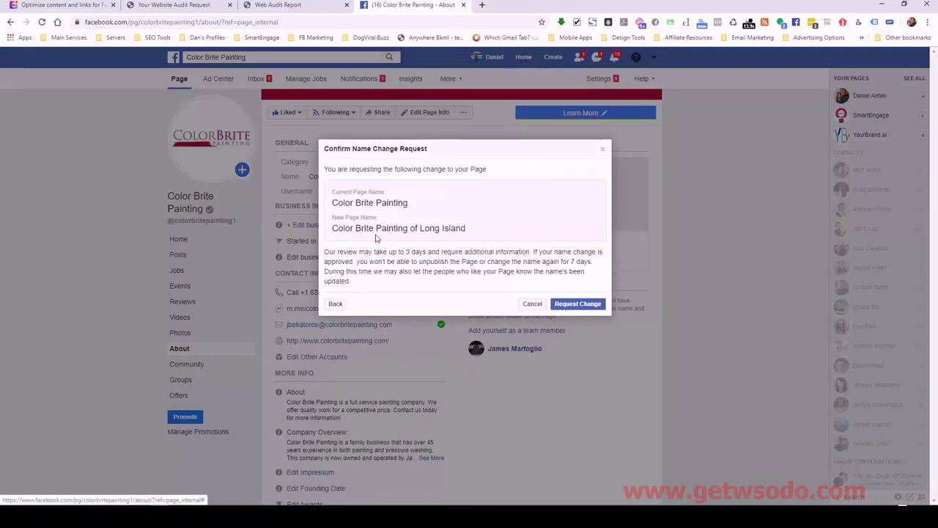
click(568, 308)
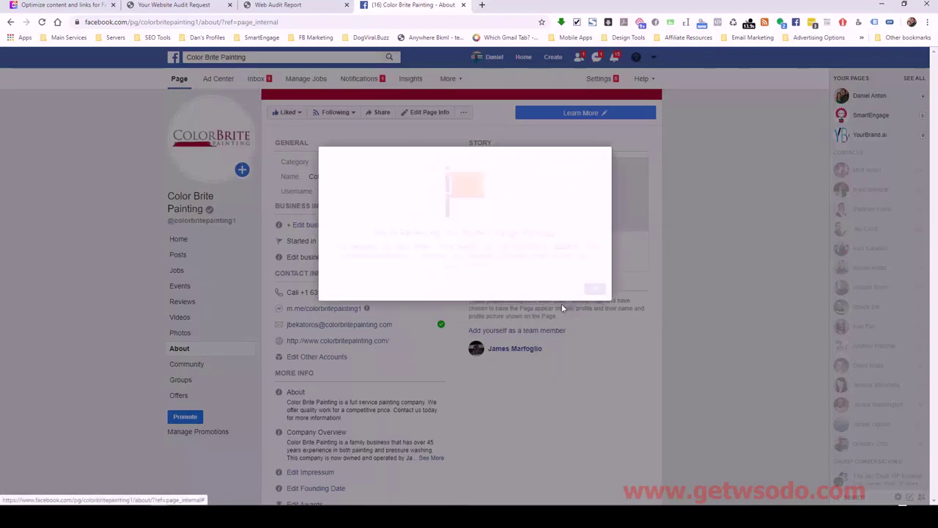
click(594, 290)
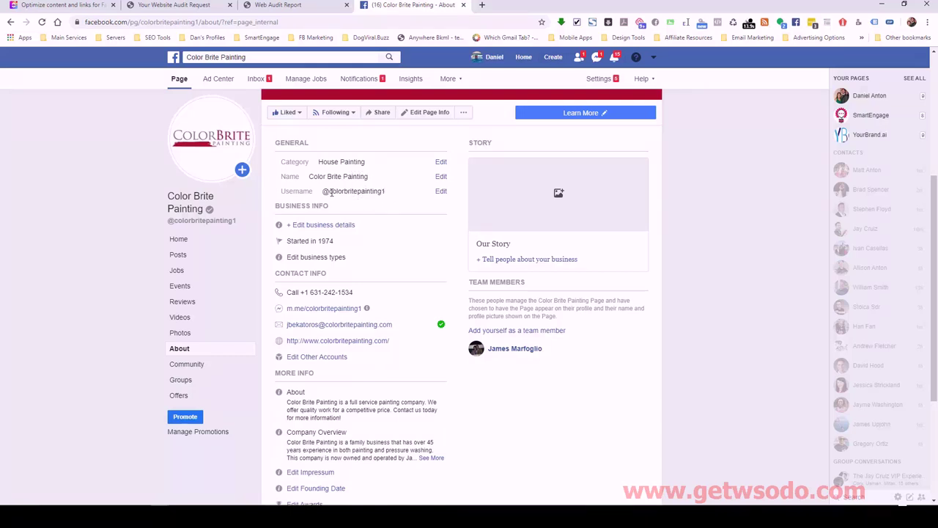
- Replace the page username with colorbritepaintingoflongisland and confirm it was created
drag(331, 192, 380, 191)
click(382, 192)
click(439, 193)
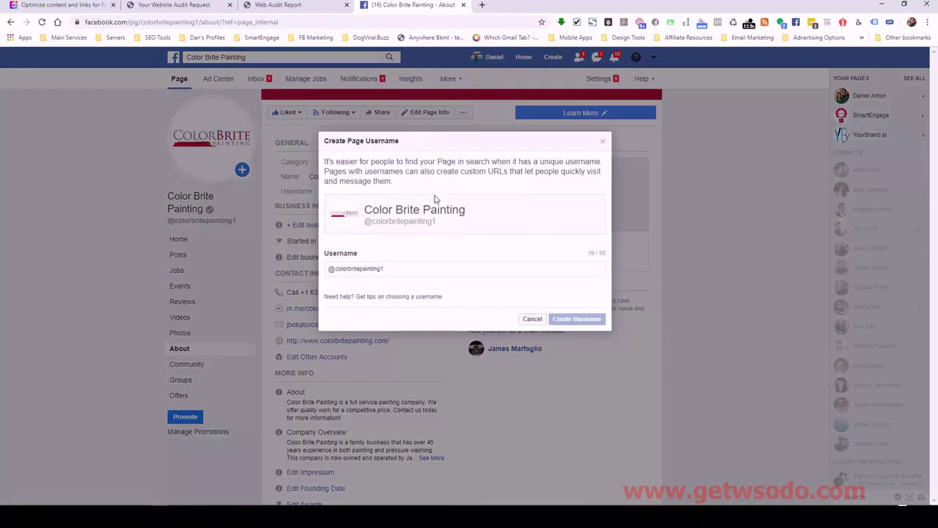
double_click(382, 268)
text(oflongisland)
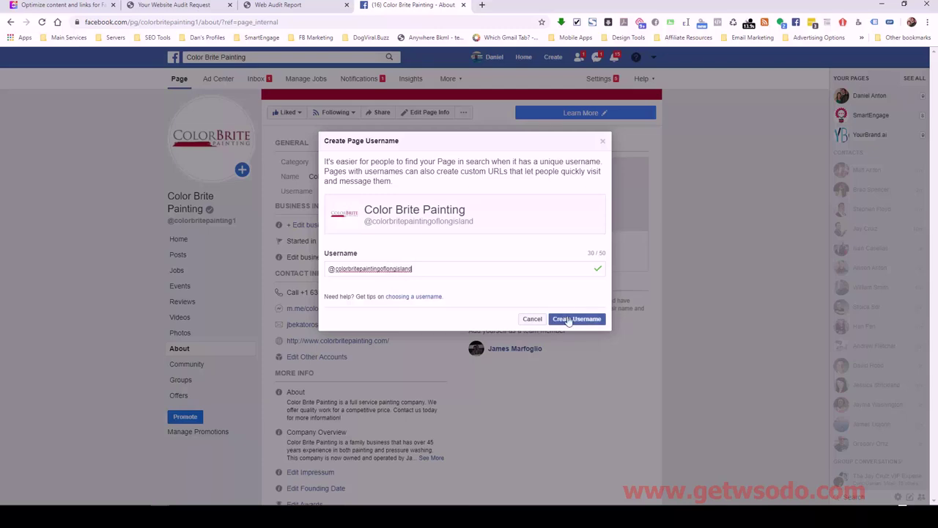
click(571, 320)
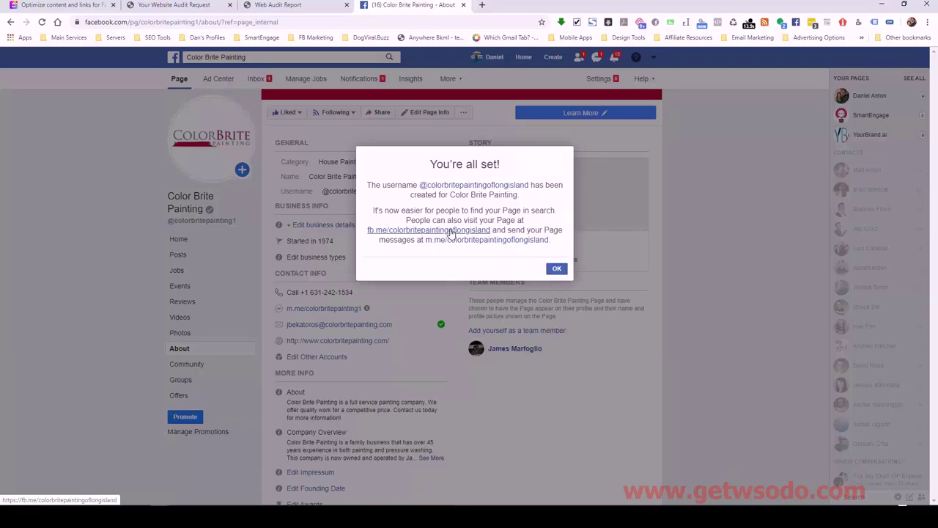
click(557, 268)
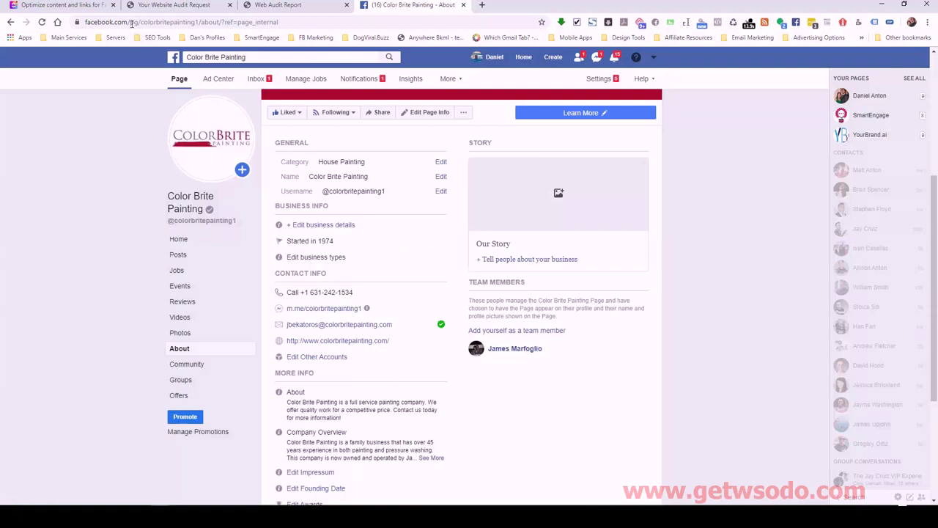
- Tick the page name, vanity URL and business images items in the ClickUp checklist
click(68, 5)
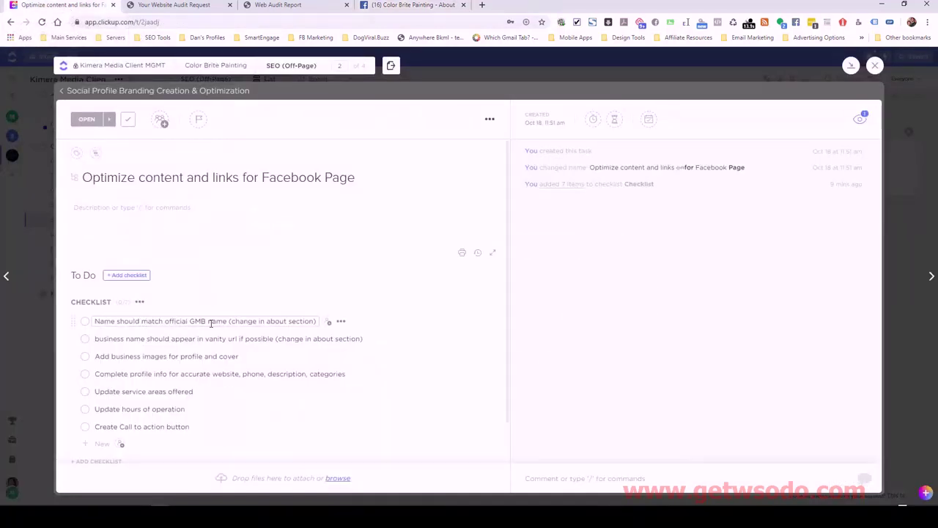
click(85, 323)
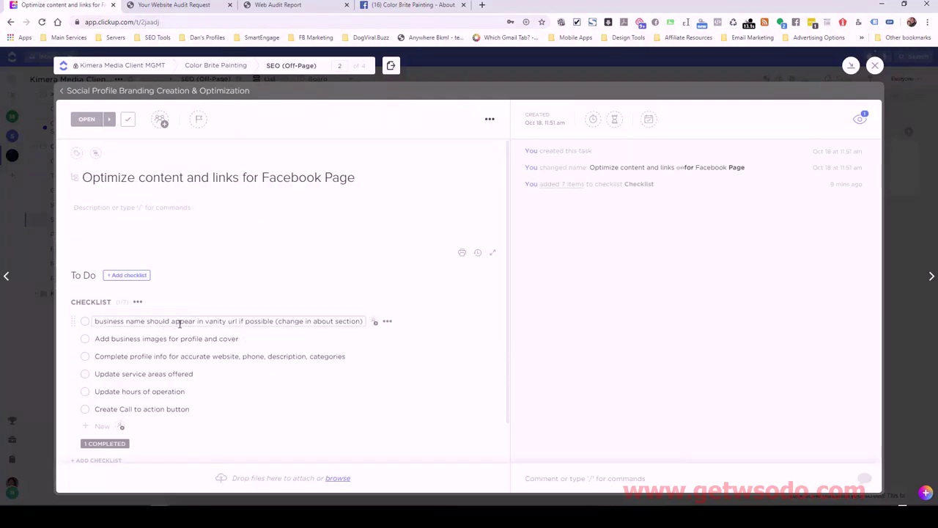
click(85, 323)
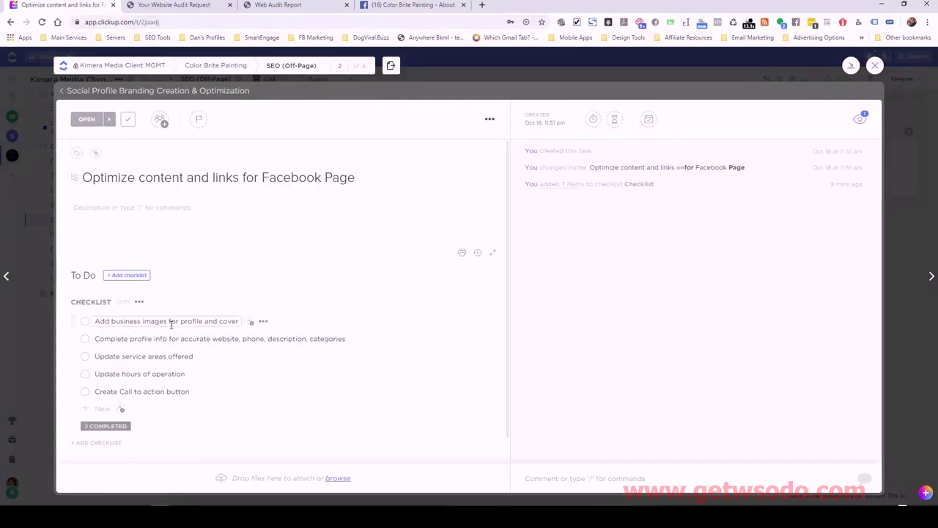
click(408, 6)
scroll(430, 192, up, 3)
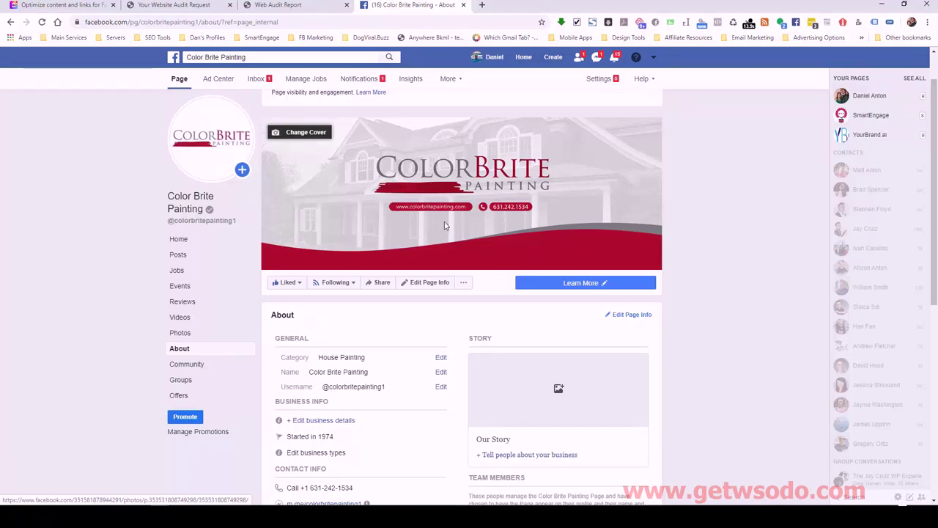
click(105, 6)
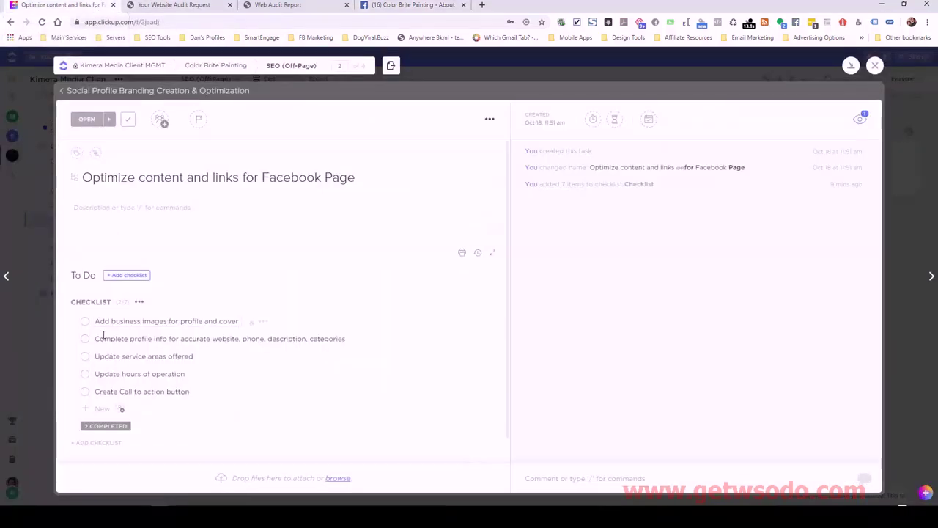
click(80, 321)
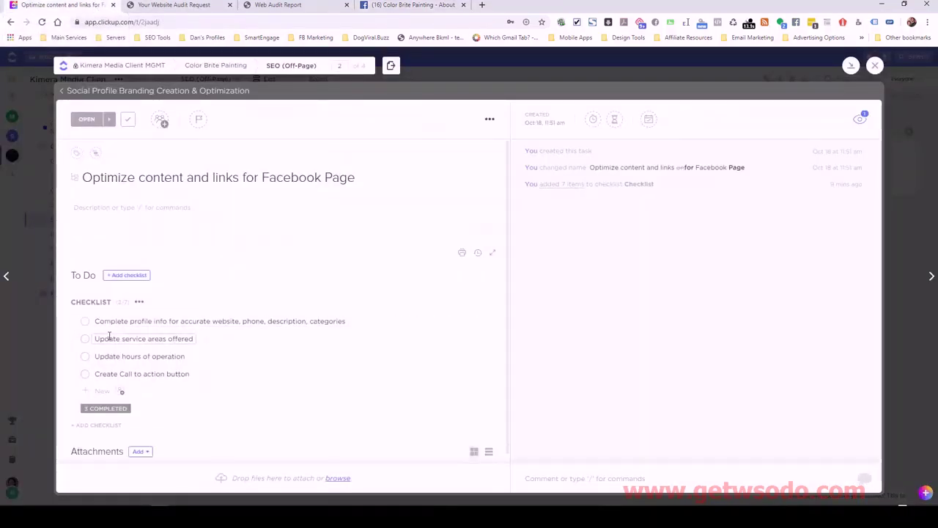
- Open Edit Page Info from the About page and start editing the existing description
click(417, 6)
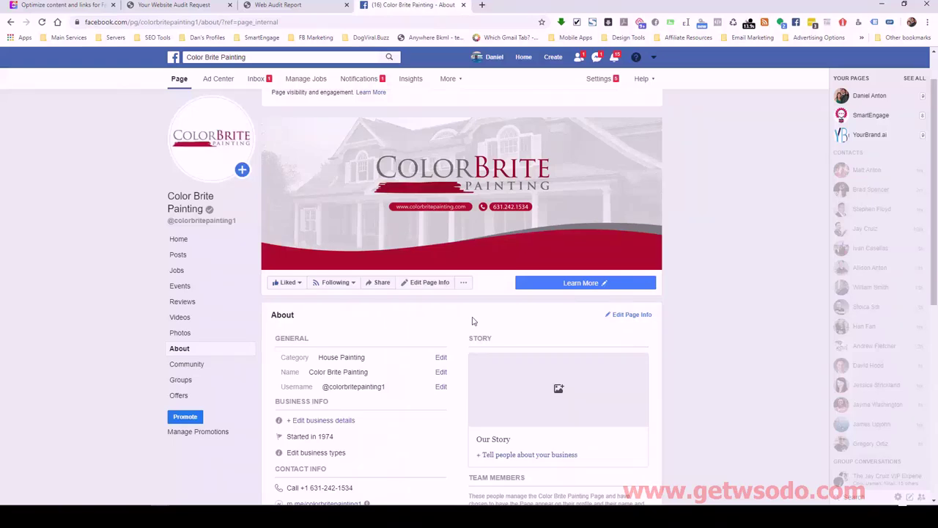
scroll(472, 321, down, 4)
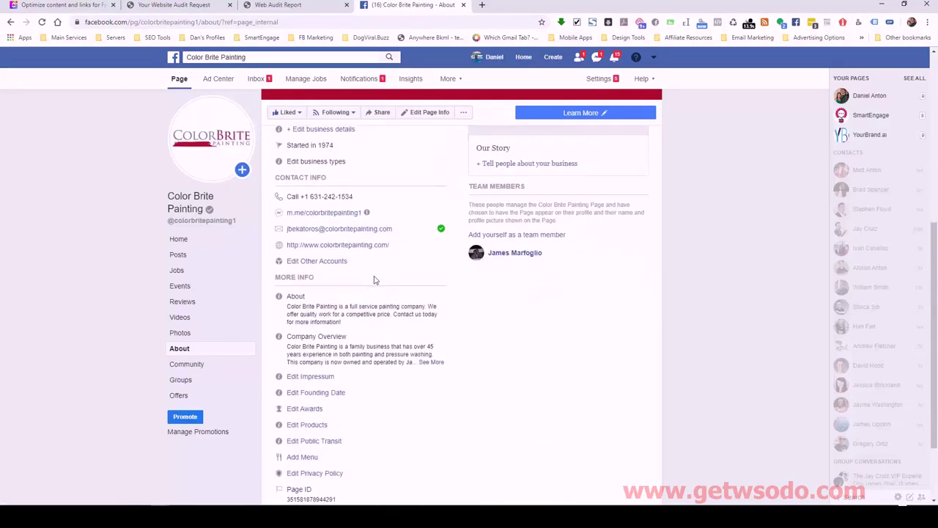
scroll(383, 302, down, 2)
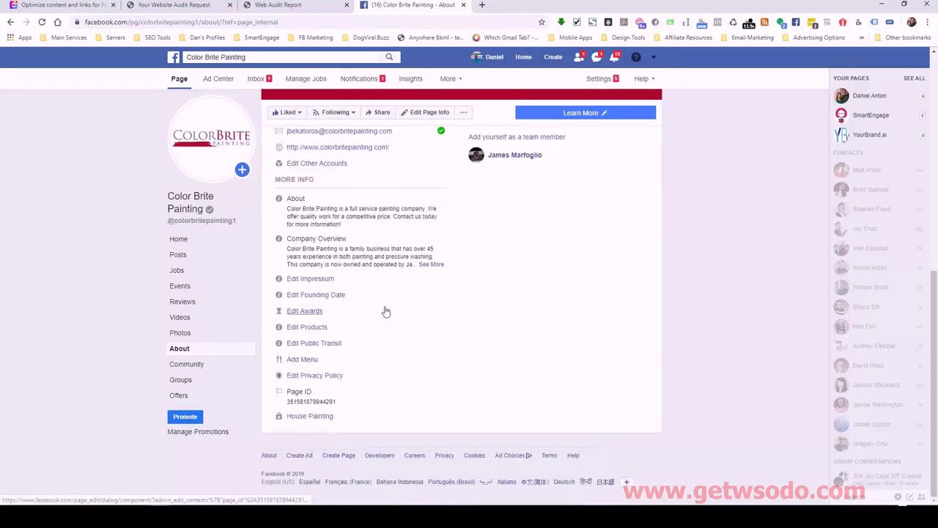
scroll(384, 306, up, 6)
scroll(384, 310, down, 1)
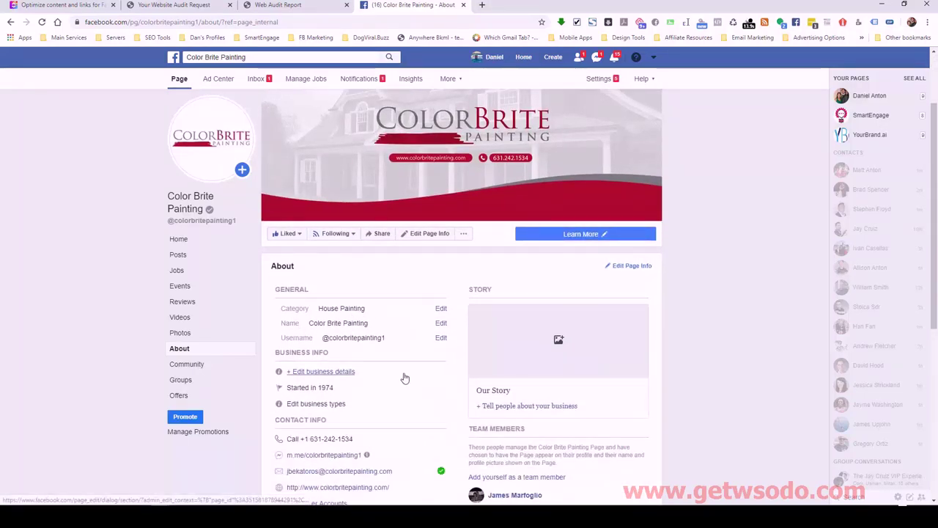
click(425, 235)
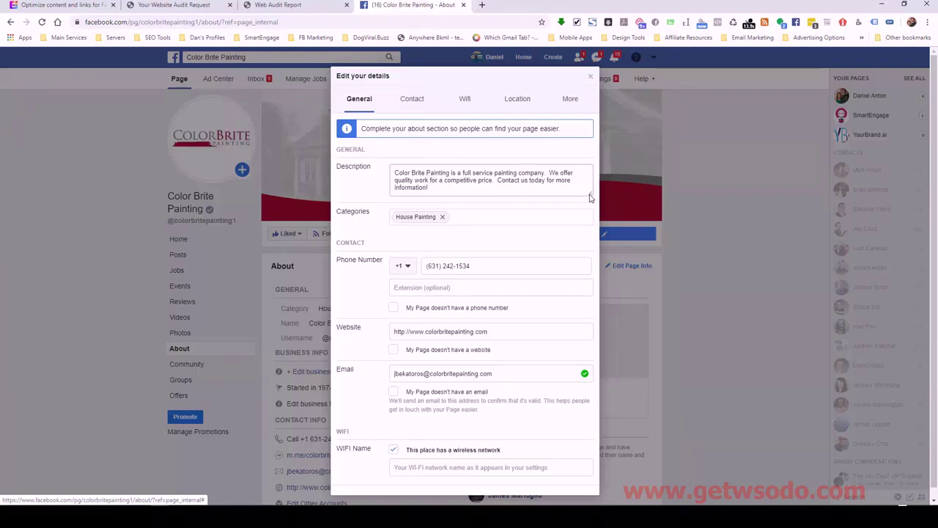
click(452, 190)
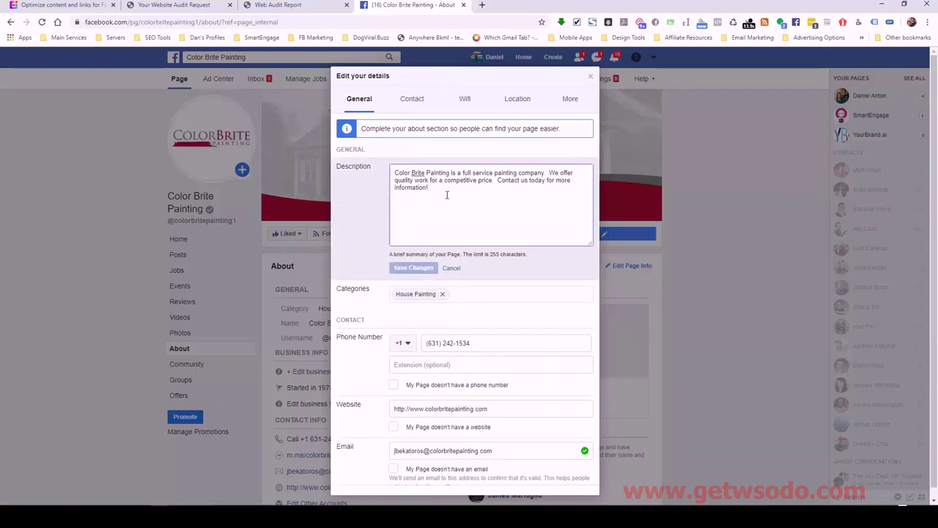
- Load colorbritepainting.com in a new tab and copy its meta description from the page source
click(482, 4)
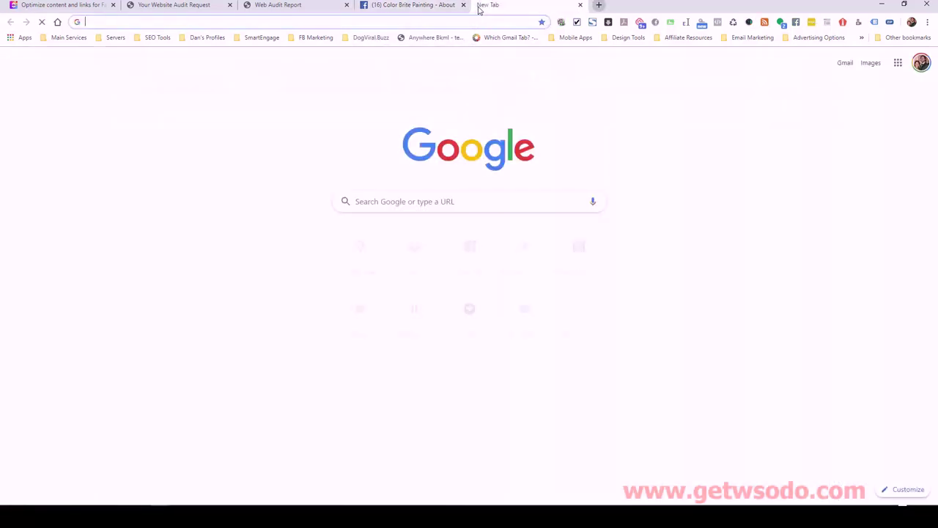
text(colorbritepainting.com)
key(Return)
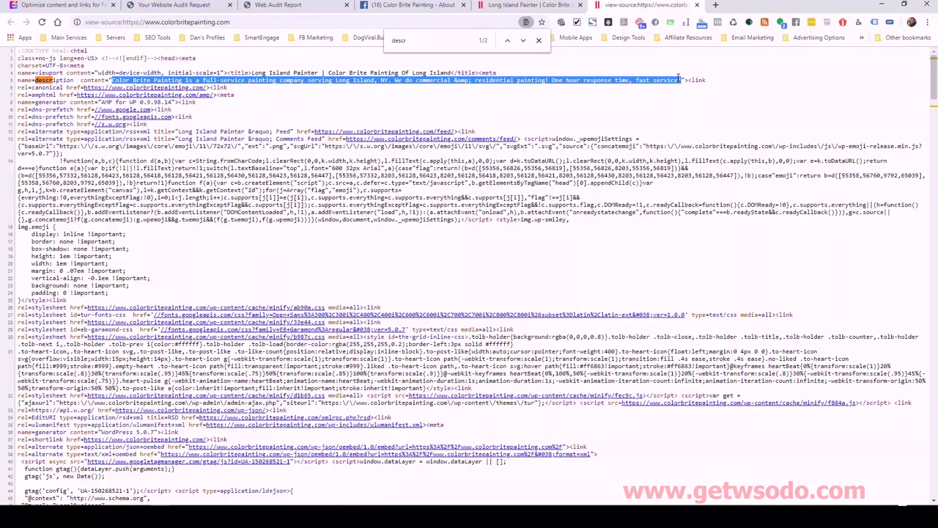
right_click(634, 79)
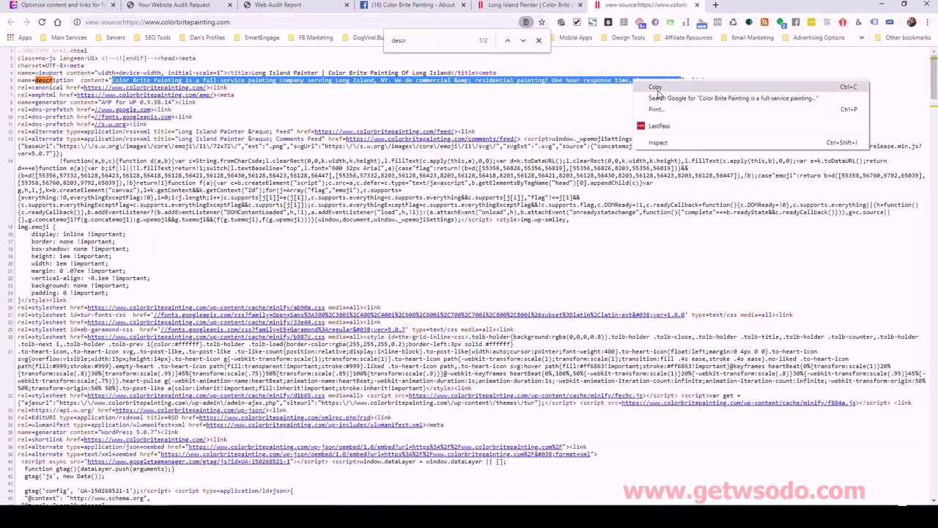
click(646, 86)
click(516, 5)
- Replace the page description with the copied website meta description and save it
click(417, 5)
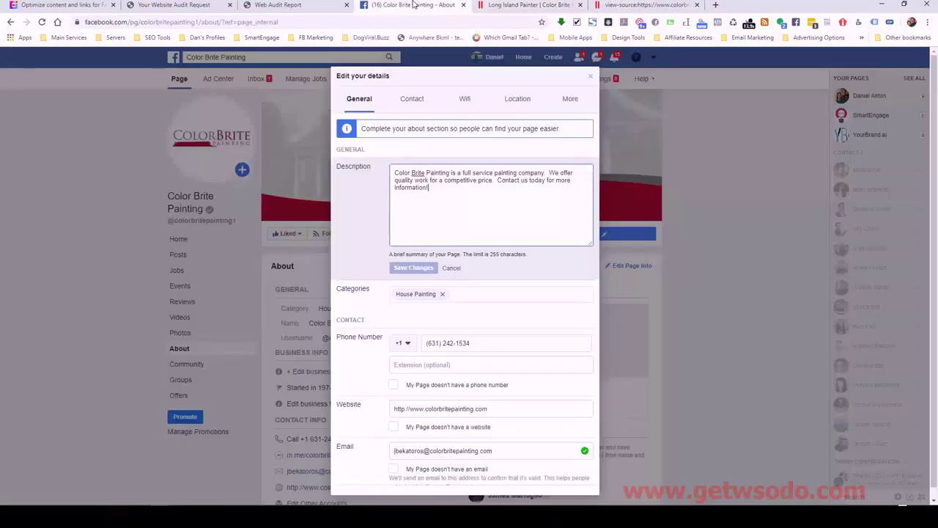
key(ctrl+a)
key(ctrl+v)
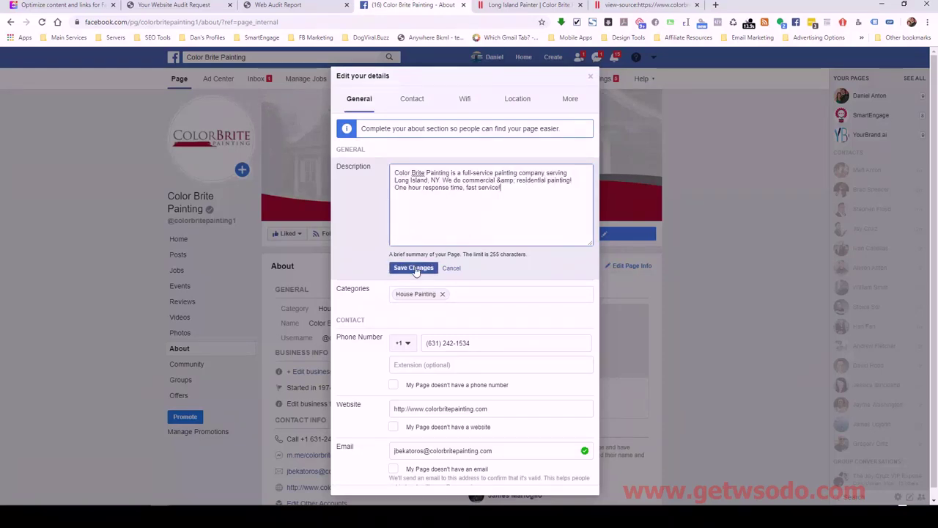
click(416, 268)
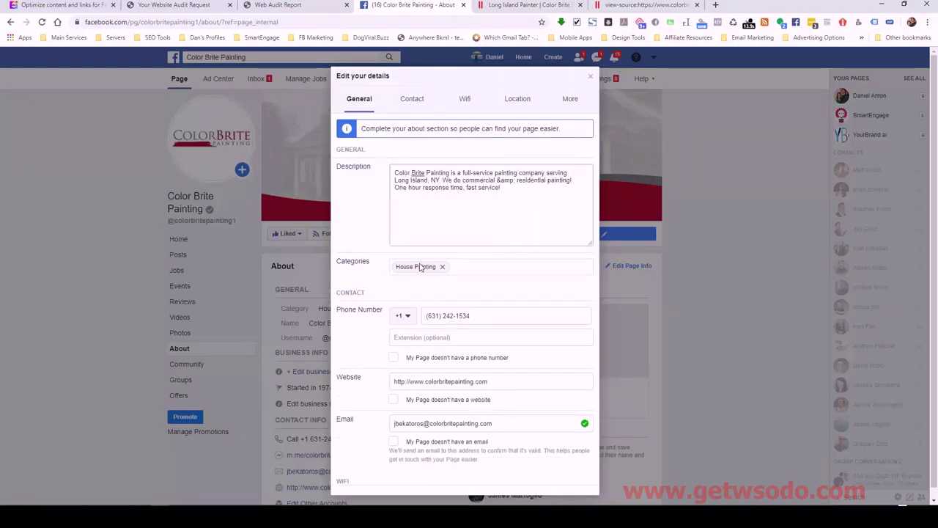
- Add Contractor as a page category after trying painting and painters searches
click(463, 267)
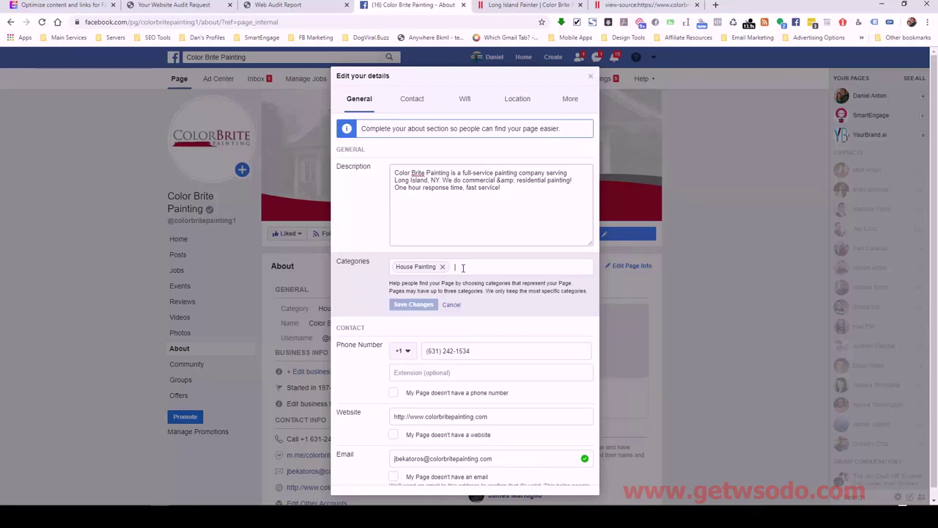
text(ainting)
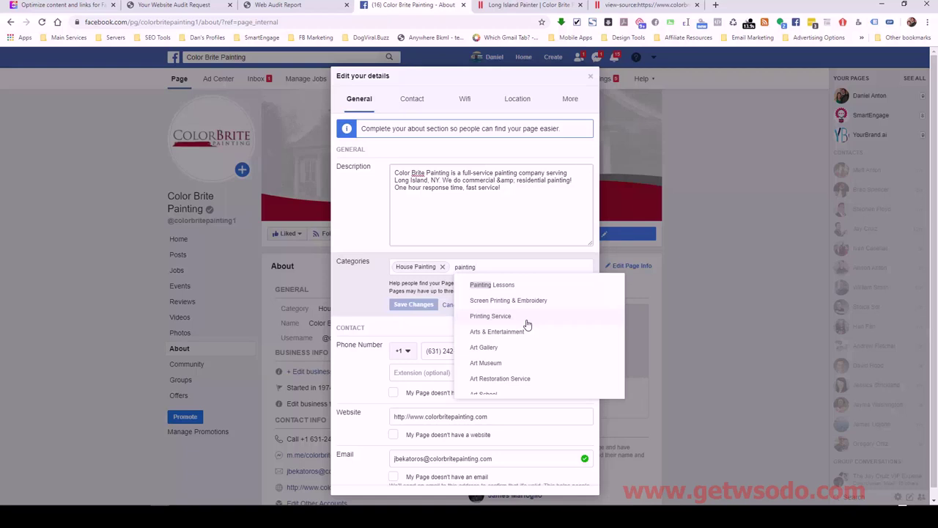
key(BackSpace)
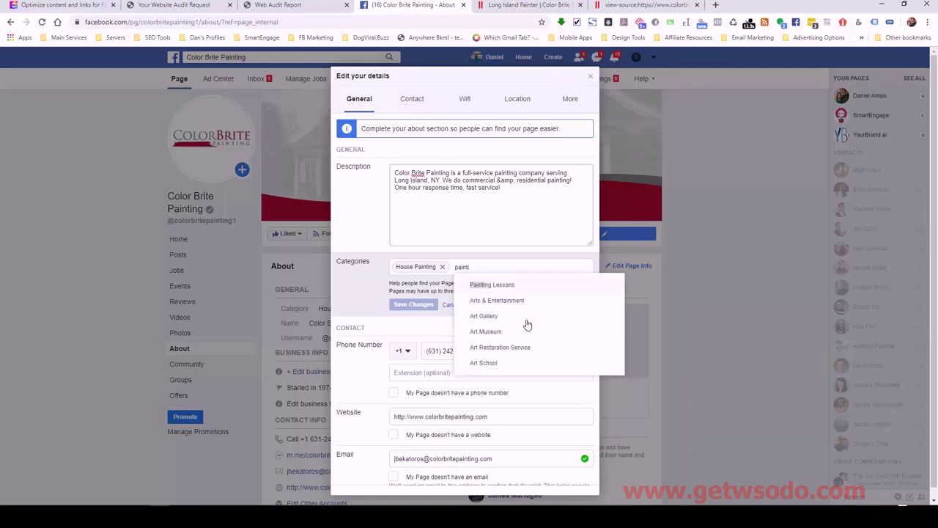
key(BackSpace)
text(ers)
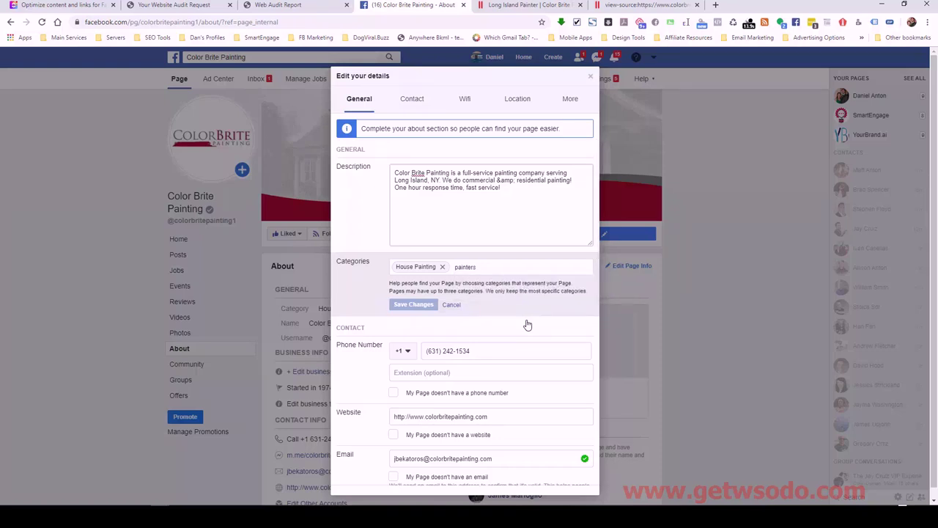
key(BackSpace)
key(BackSpace)
key(BackSpace)
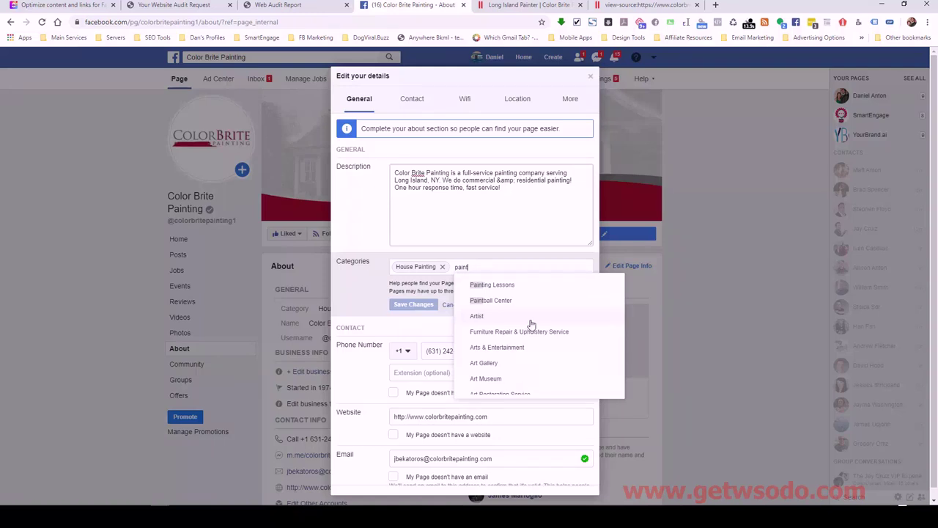
scroll(529, 324, down, 1)
scroll(526, 315, up, 2)
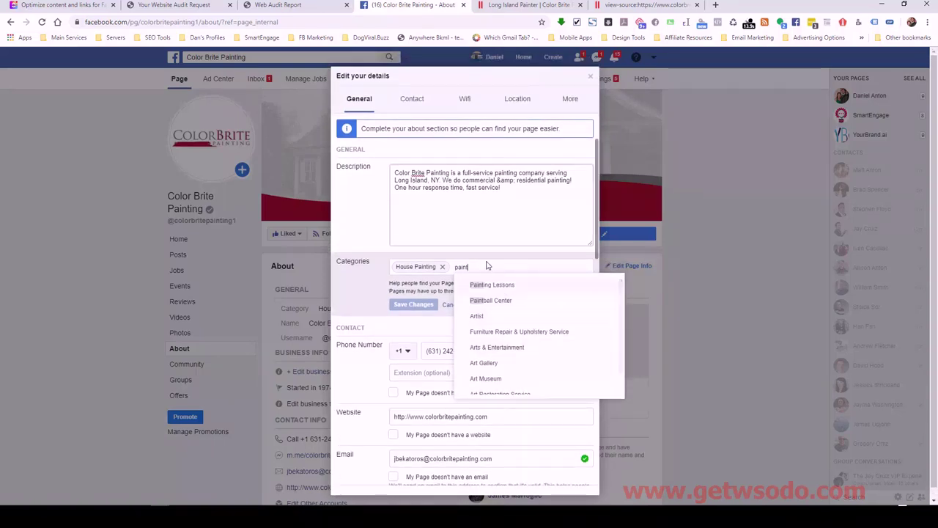
key(BackSpace)
key(BackSpace)
key(BackSpace)
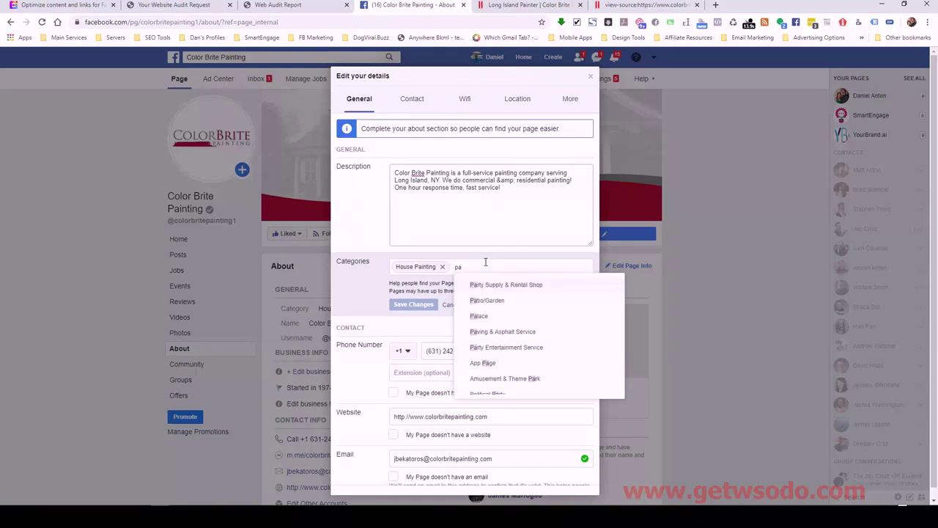
key(BackSpace)
key(BackSpace)
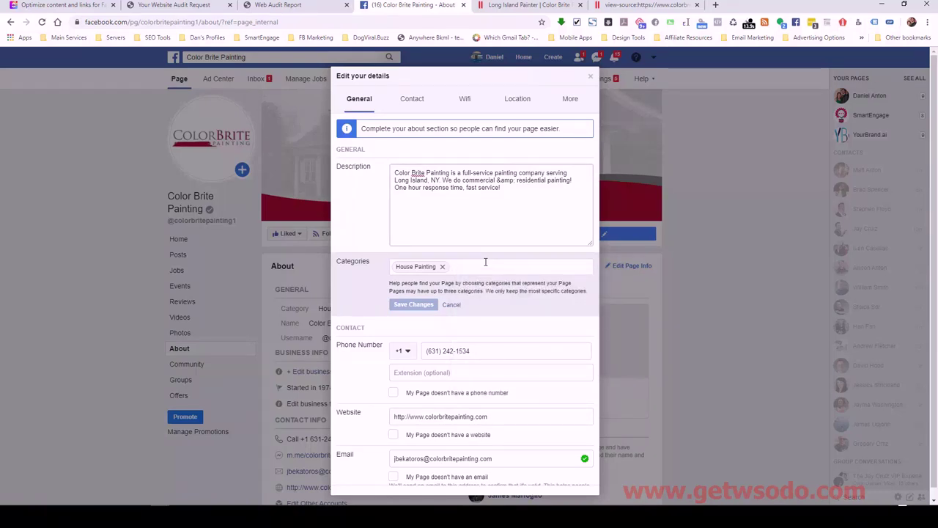
text(contra)
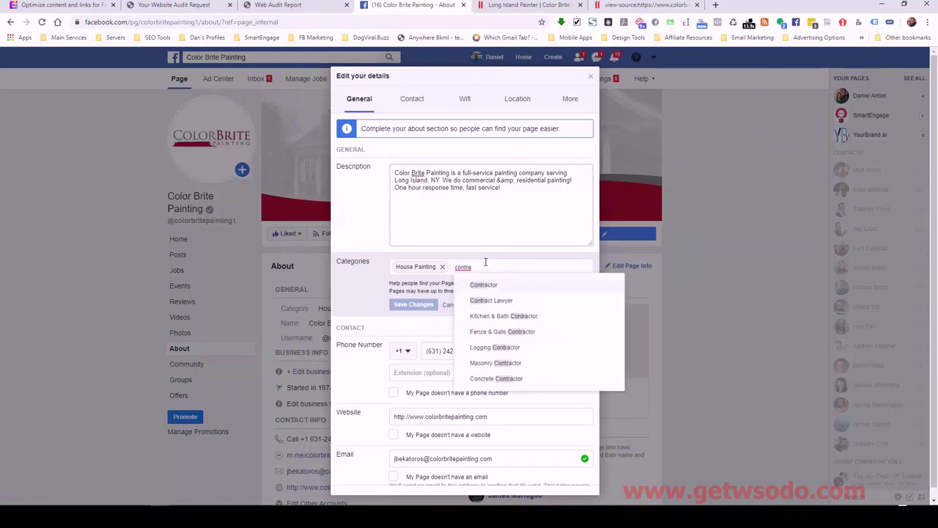
click(488, 287)
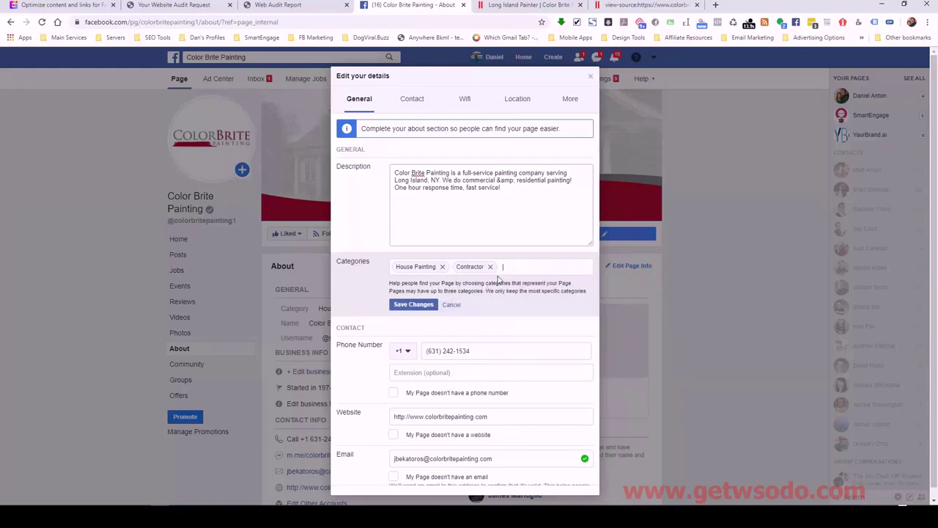
- Try painting company, painting service and staining category searches, clearing each one
text(painting com)
text(p)
key(BackSpace)
key(BackSpace)
key(BackSpace)
key(BackSpace)
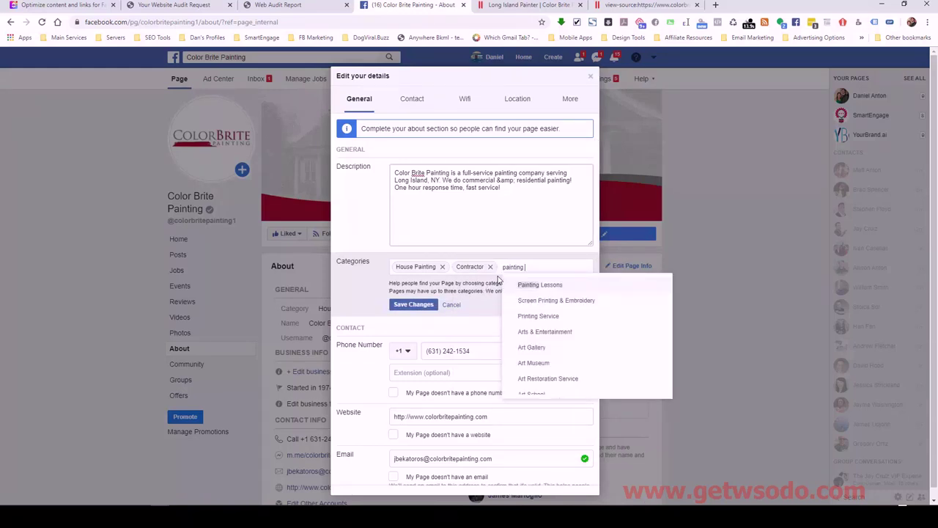
text(ser)
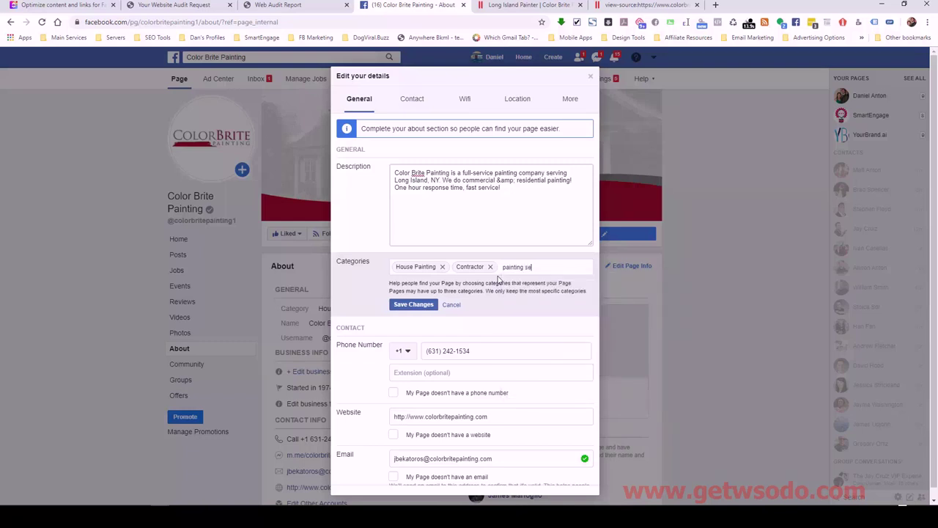
key(BackSpace)
key(BackSpace)
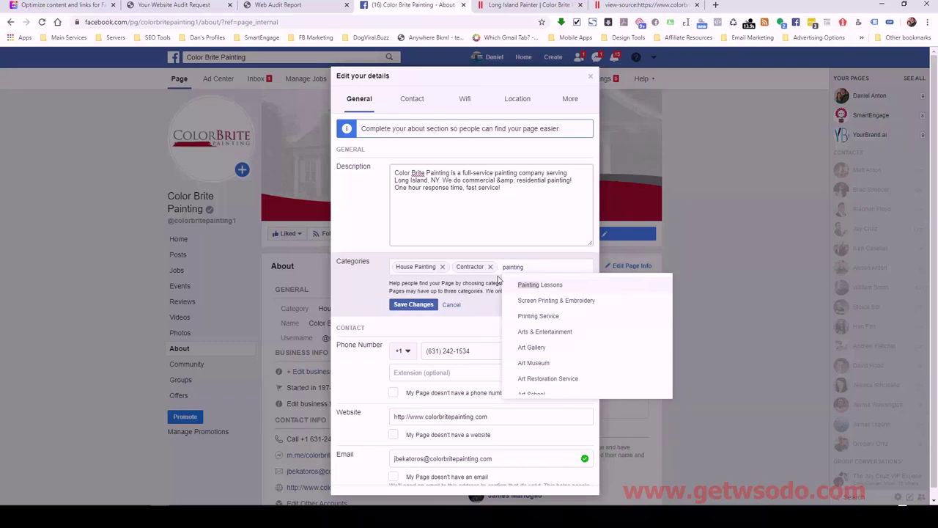
key(BackSpace)
key(BackSpace)
key(BackSpace)
key(BackSpace)
key(BackSpace)
key(BackSpace)
key(BackSpace)
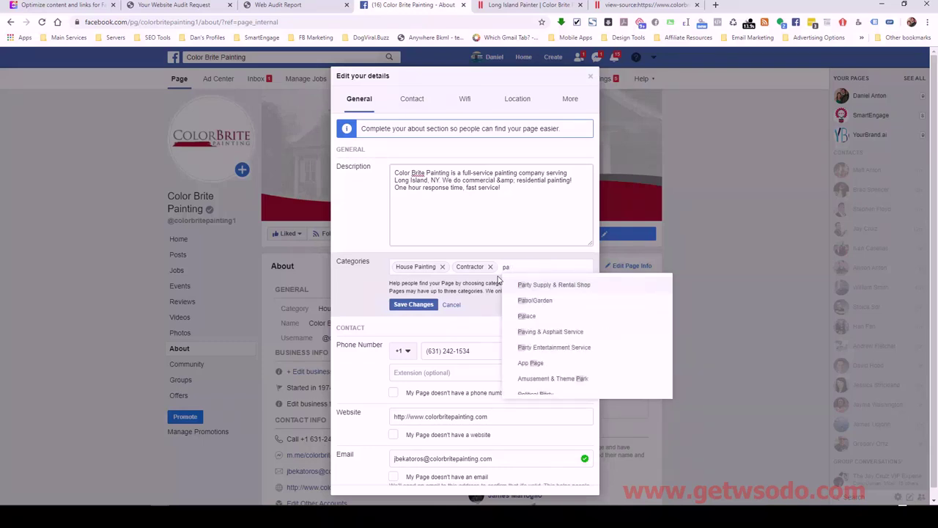
text(ressure w)
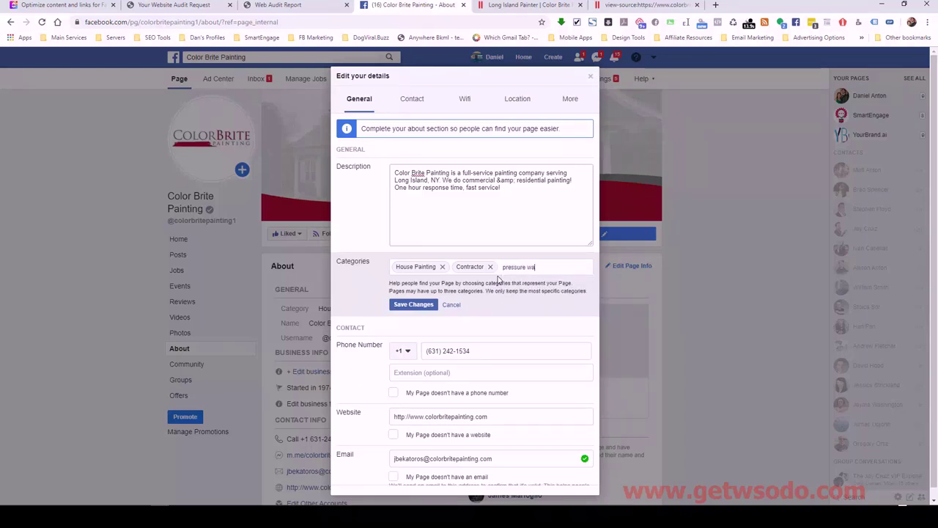
key(BackSpace)
key(BackSpace)
key(BackSpace)
key(BackSpace)
key(BackSpace)
text(st)
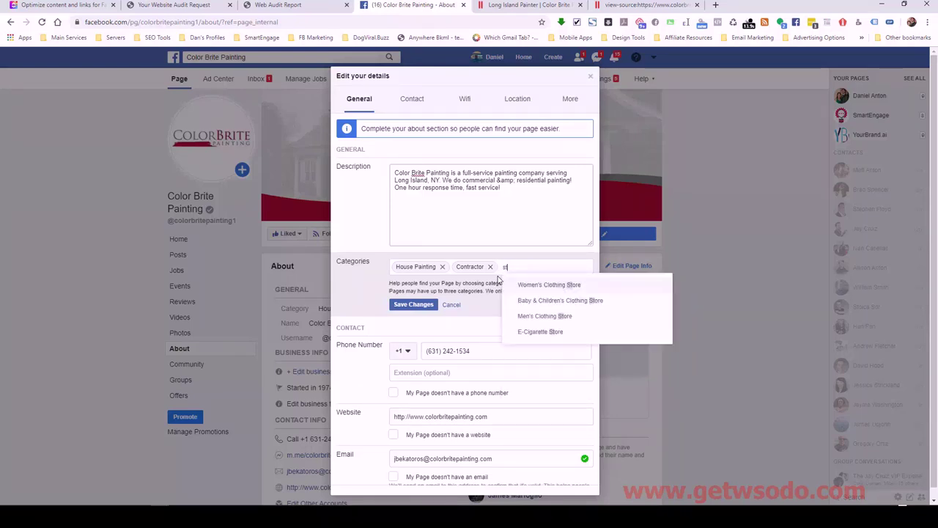
text(ainin)
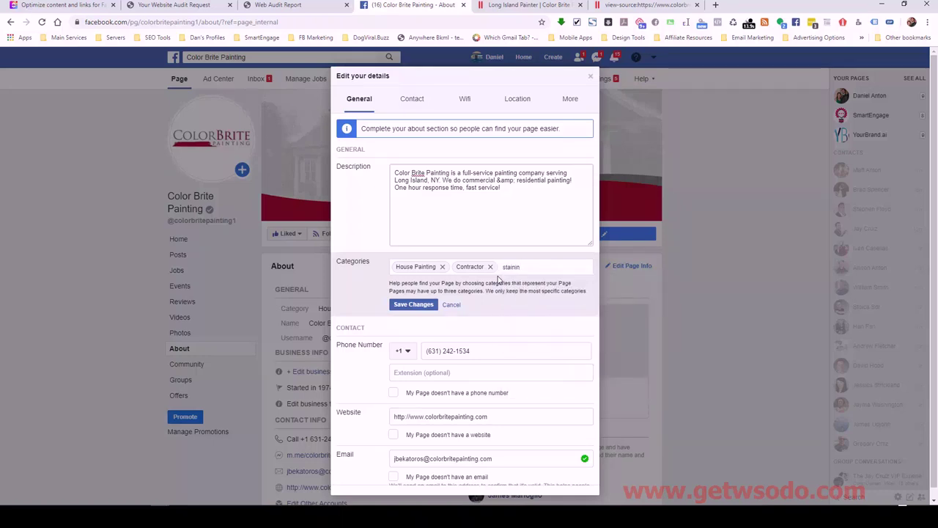
text(g)
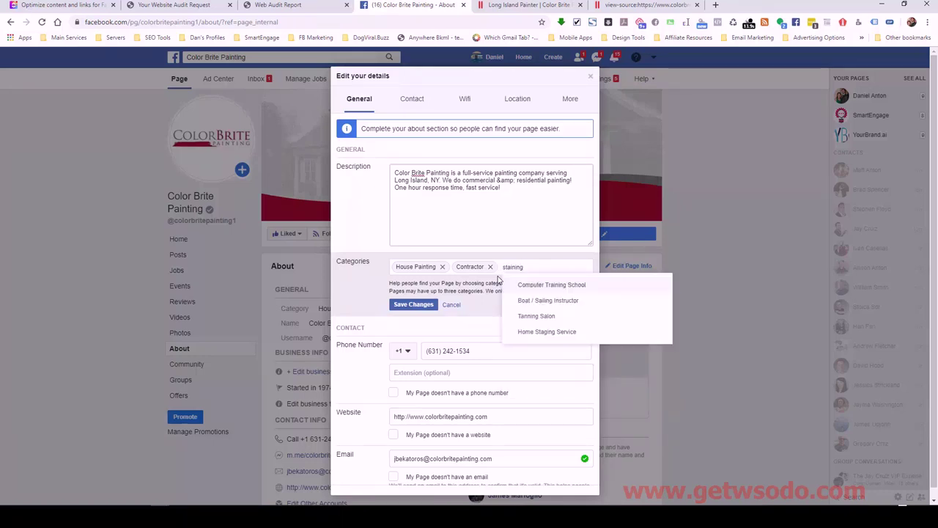
key(BackSpace)
key(BackSpace)
key(BackSpace)
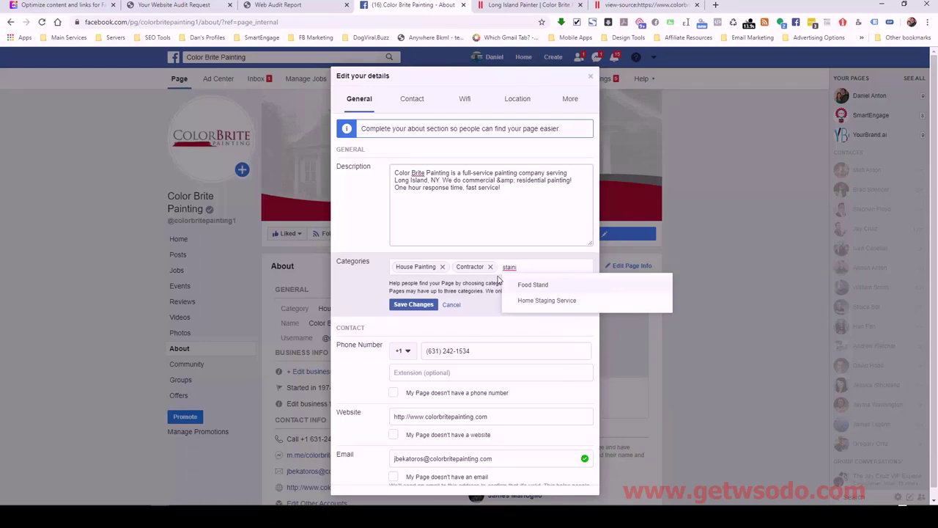
key(BackSpace)
key(BackSpace)
key(BackSpace)
key(BackSpace)
key(BackSpace)
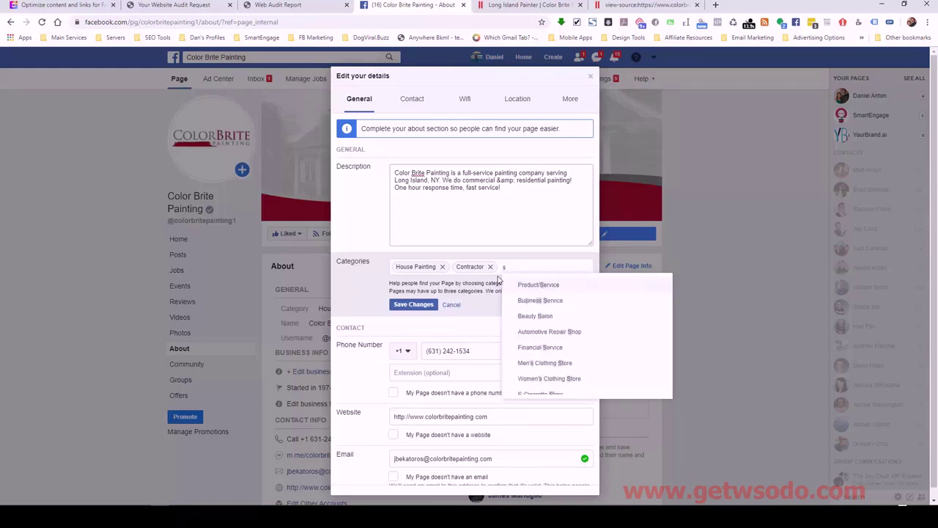
- Try commercial and residential painting category searches, then clear the field without adding either
text(commercial)
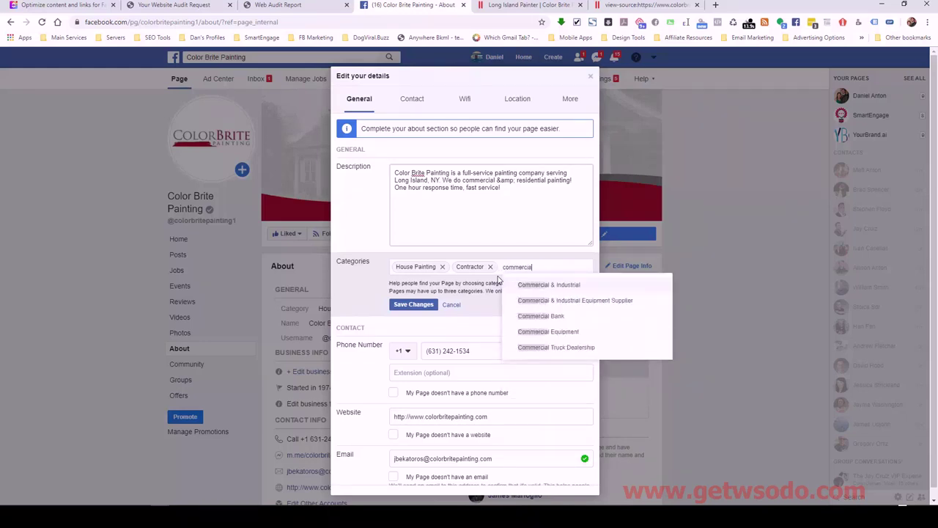
text( pa)
text(i)
key(BackSpace)
key(BackSpace)
key(BackSpace)
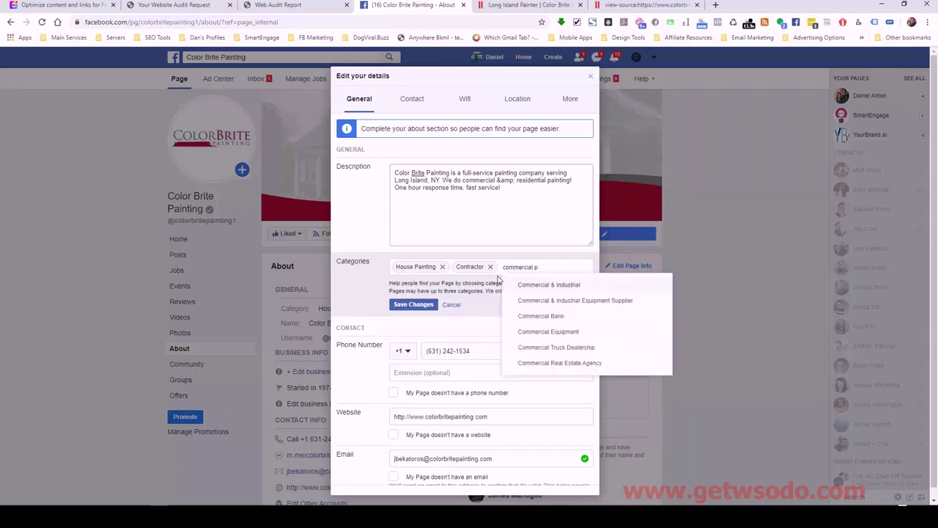
text(c)
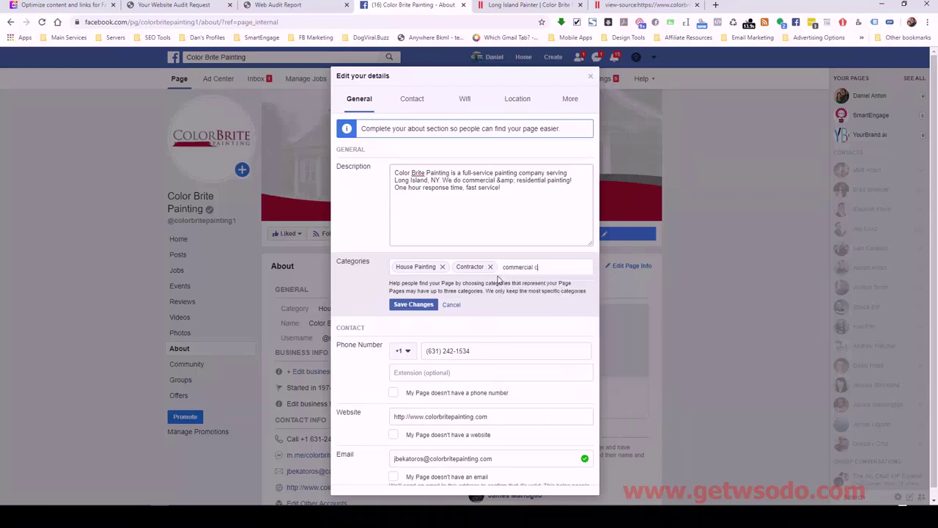
key(BackSpace)
key(BackSpace)
key(BackSpace)
key(BackSpace)
key(BackSpace)
key(BackSpace)
key(BackSpace)
key(BackSpace)
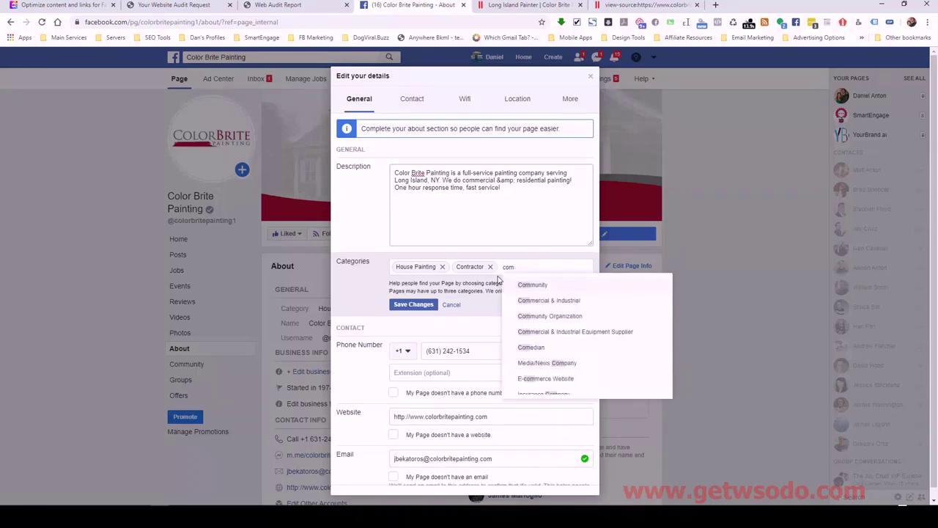
key(BackSpace)
key(BackSpace)
key(BackSpace)
text(res)
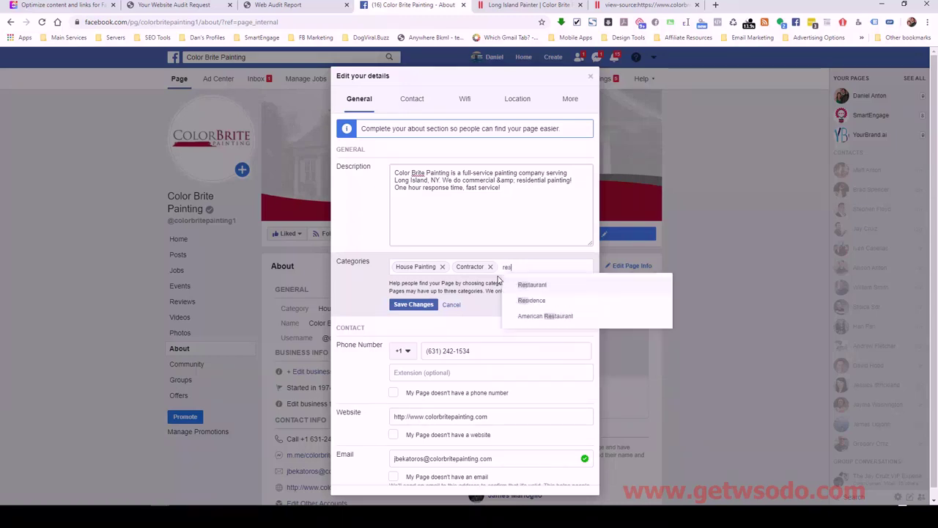
text(idential pai)
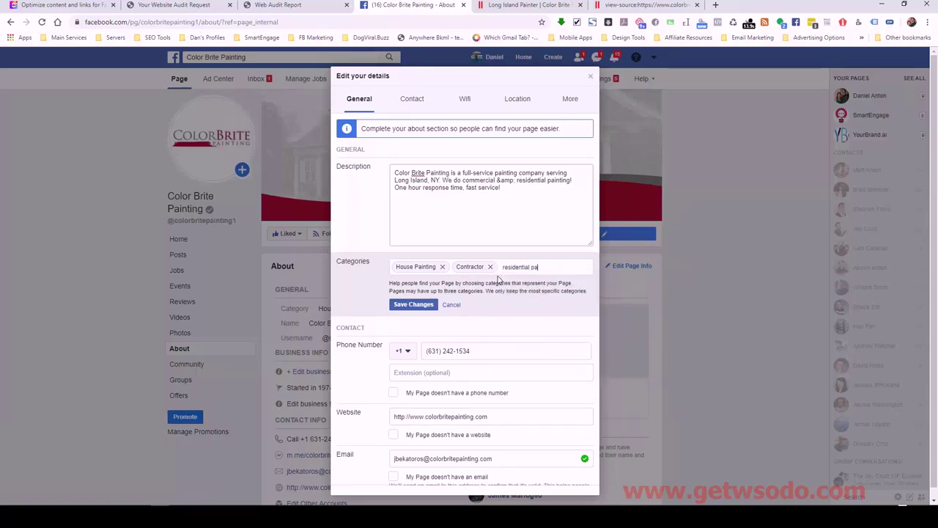
key(BackSpace)
key(BackSpace)
key(BackSpace)
key(BackSpace)
key(BackSpace)
key(BackSpace)
key(BackSpace)
key(BackSpace)
key(BackSpace)
key(BackSpace)
key(BackSpace)
key(BackSpace)
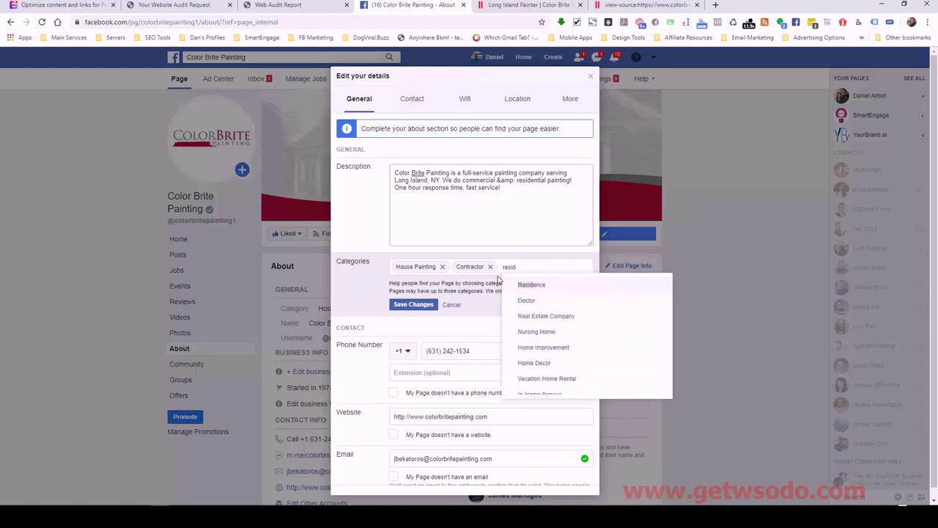
key(BackSpace)
key(BackSpace)
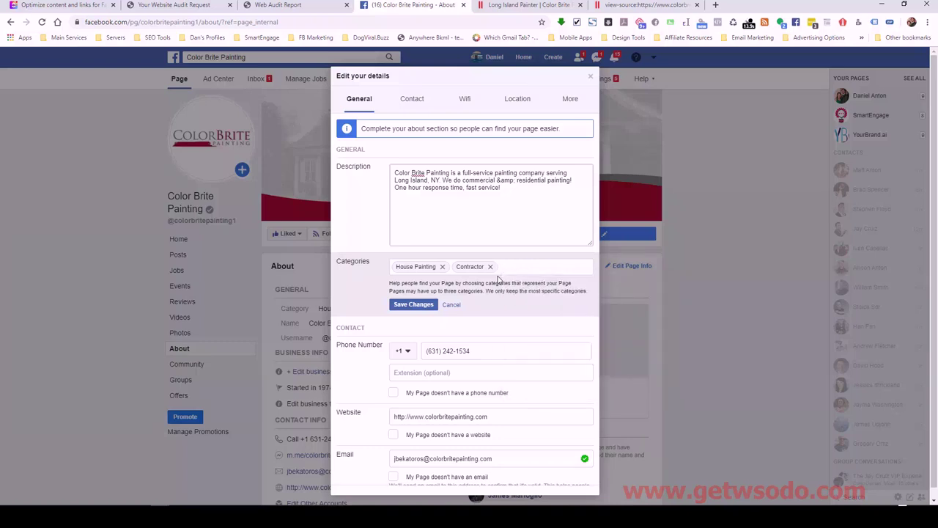
- Discard 'painter' and 'home s' category searches and save House Painting and Contractor
text(pain)
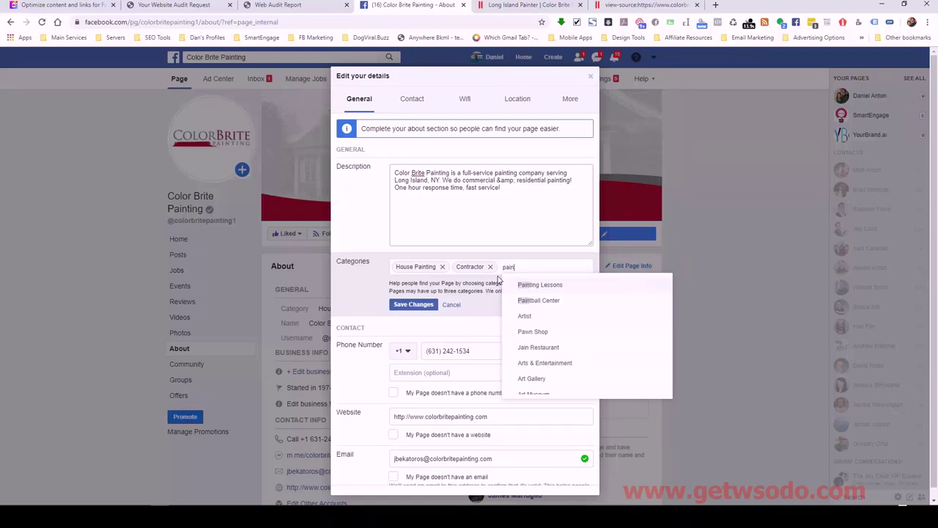
text(ter)
key(BackSpace)
key(BackSpace)
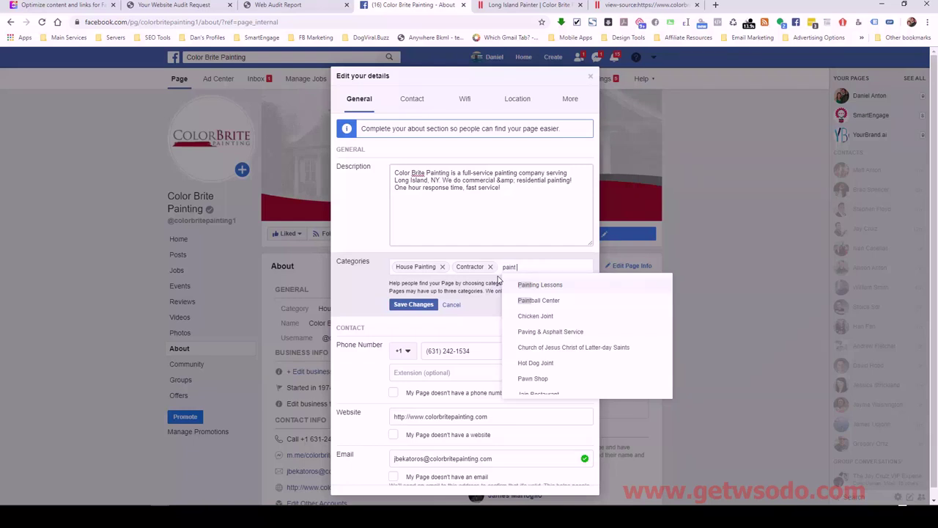
scroll(562, 310, down, 1)
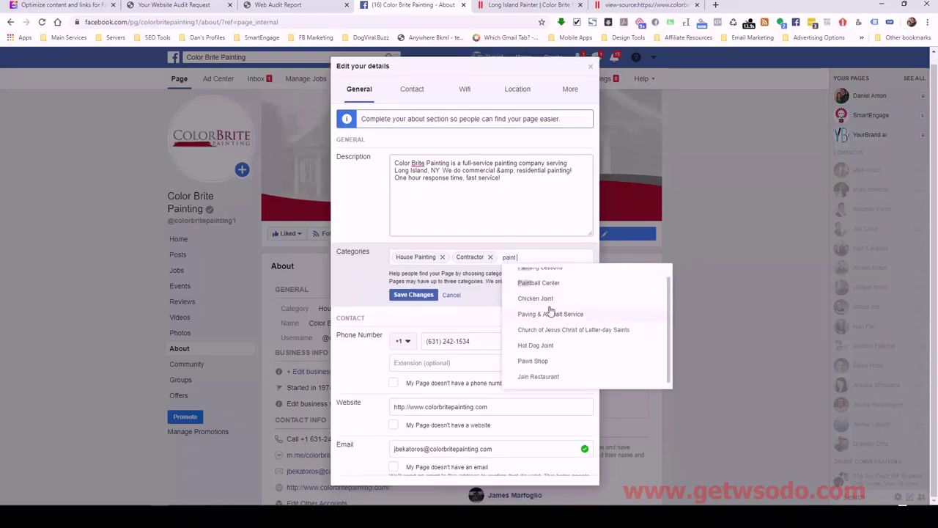
key(ctrl+a)
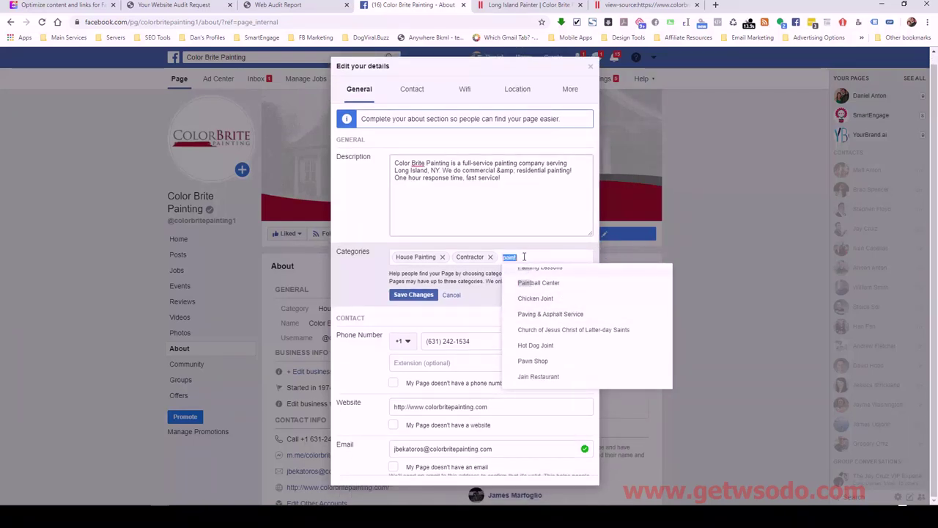
key(BackSpace)
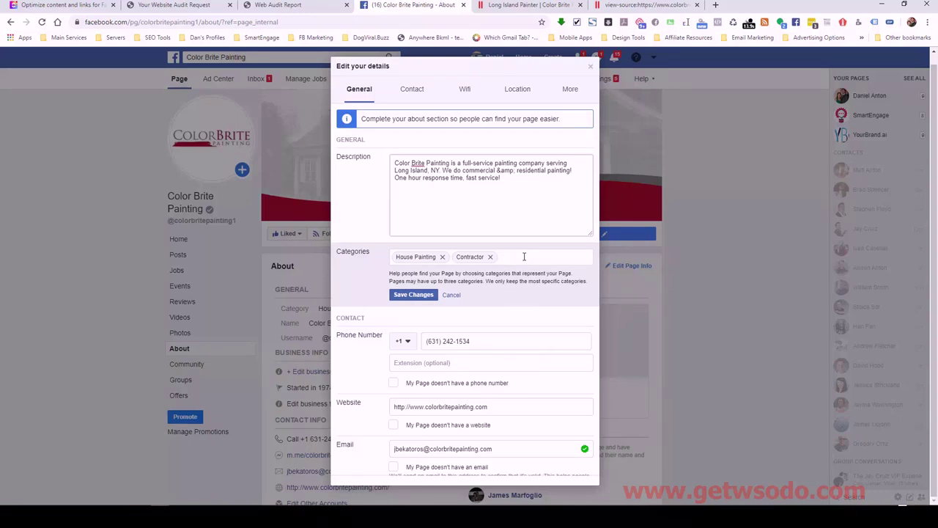
text(home se)
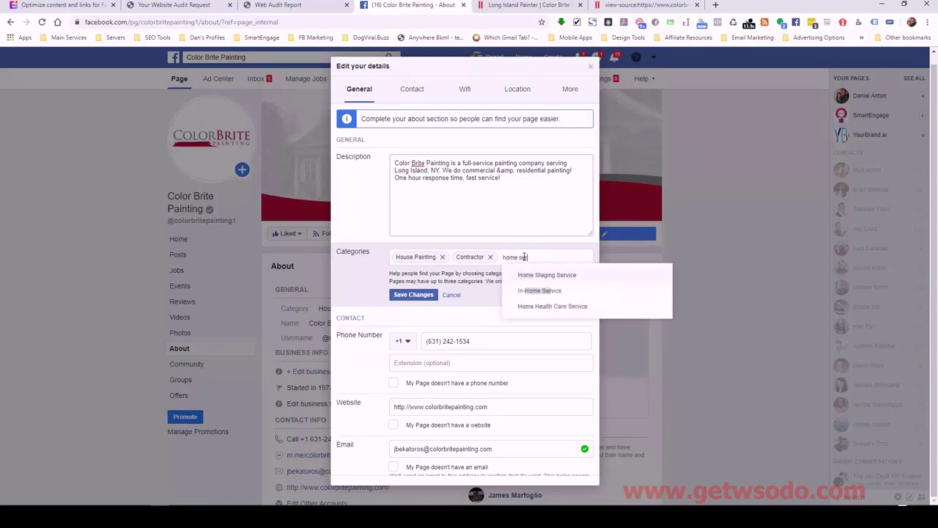
key(BackSpace)
key(BackSpace)
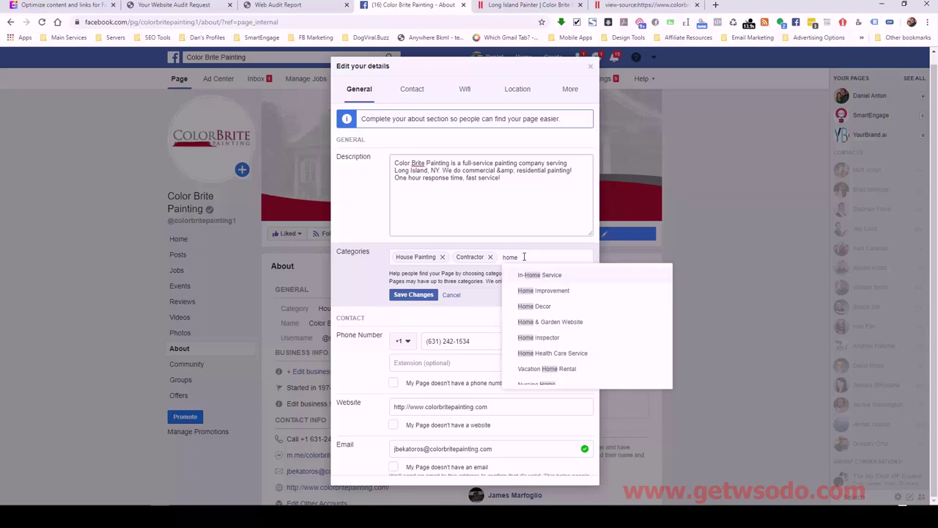
key(BackSpace)
key(BackSpace)
key(BackSpace)
key(BackSpace)
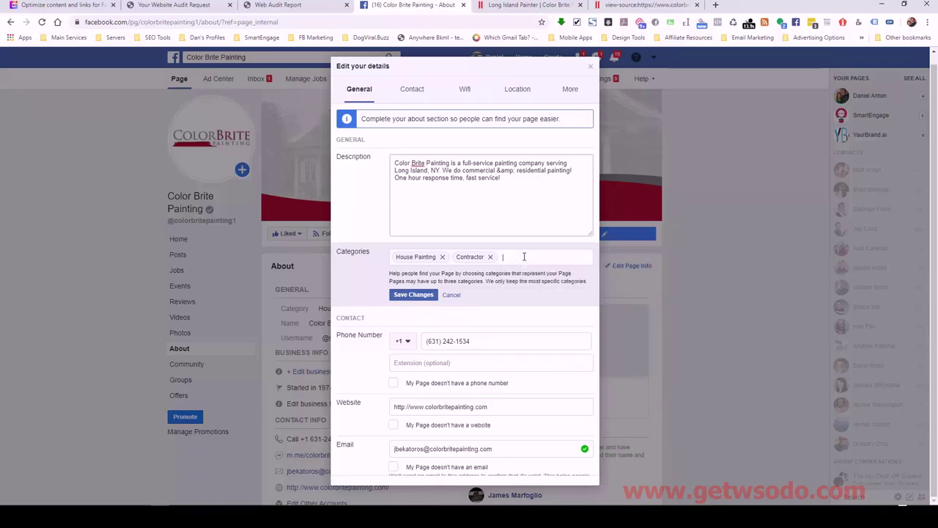
click(400, 296)
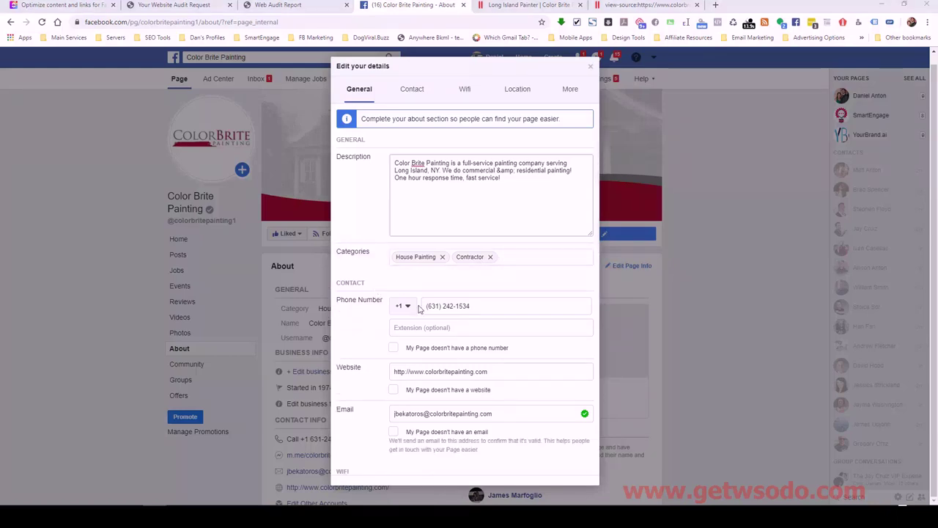
scroll(448, 273, down, 1)
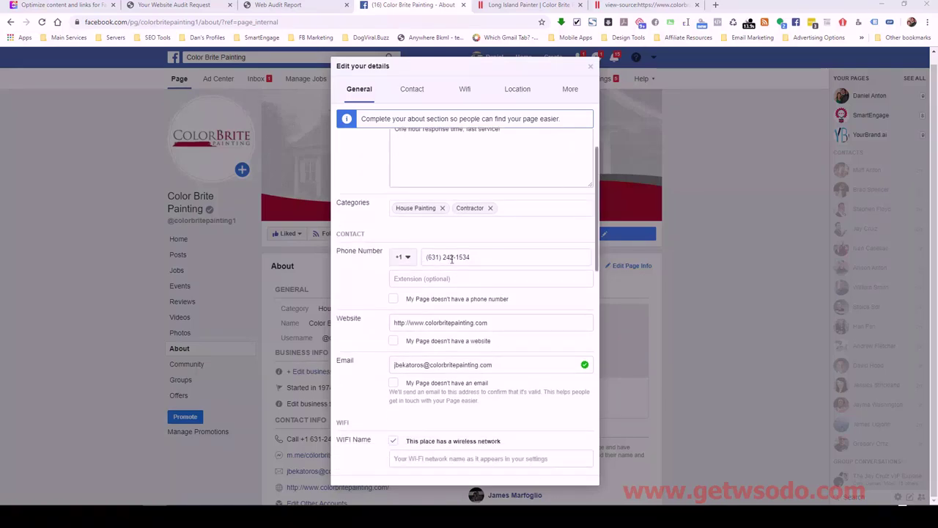
click(546, 7)
click(835, 70)
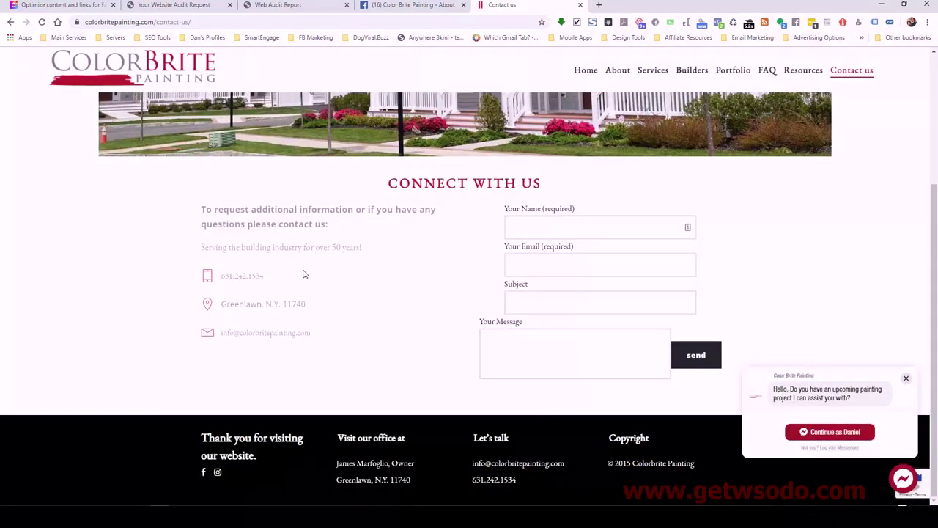
click(396, 6)
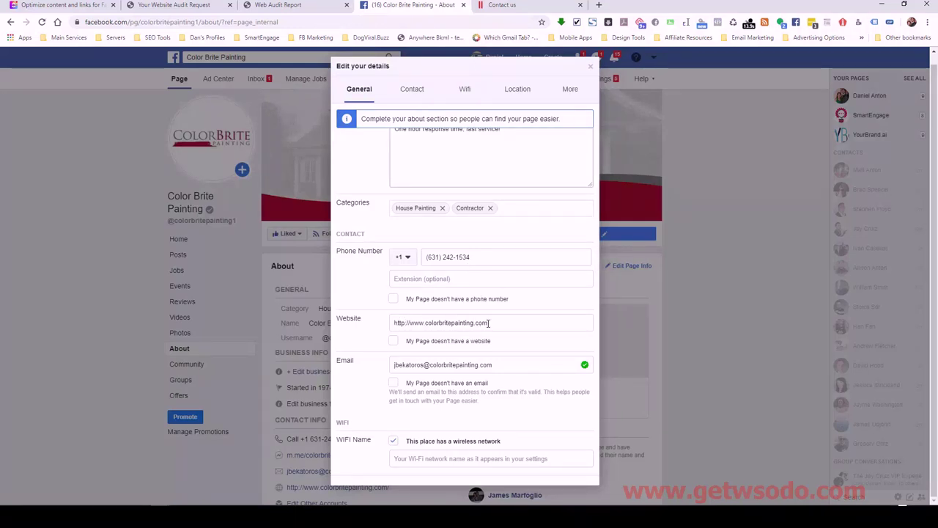
click(403, 322)
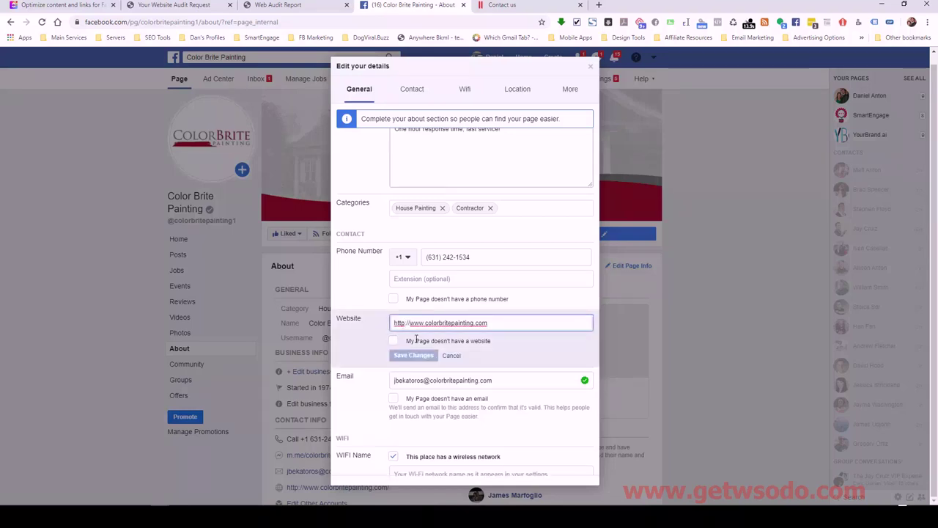
text(s)
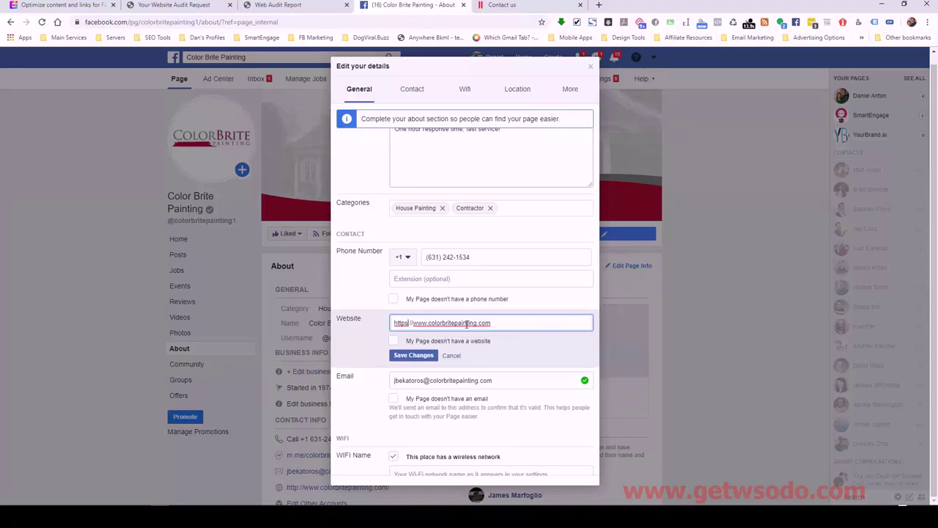
click(487, 6)
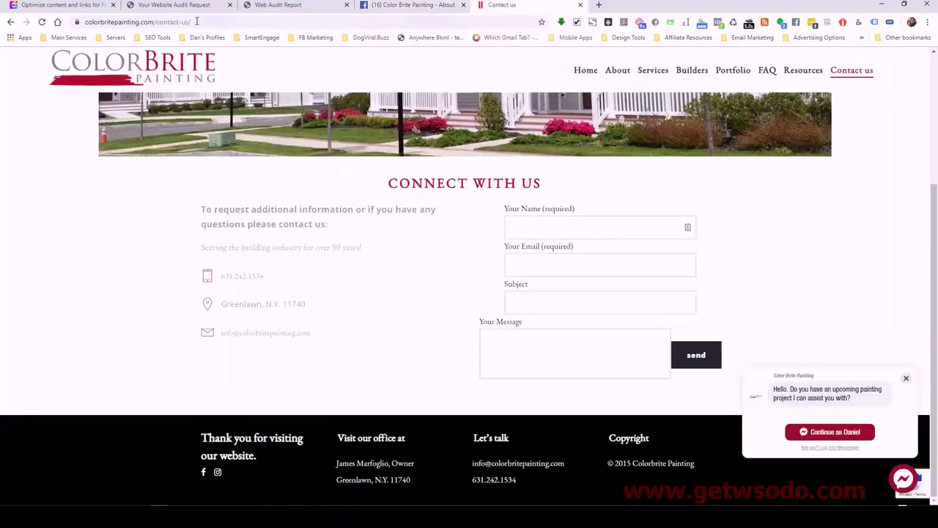
click(123, 64)
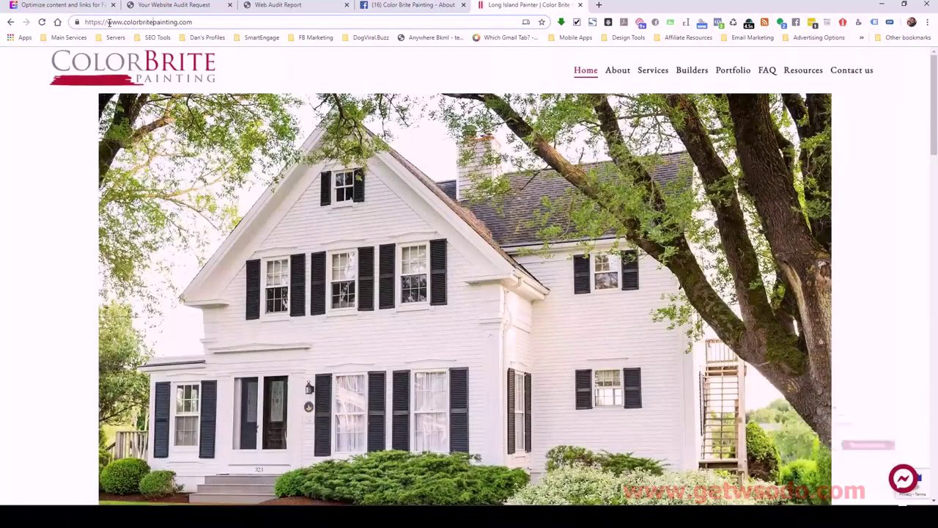
drag(108, 22, 125, 23)
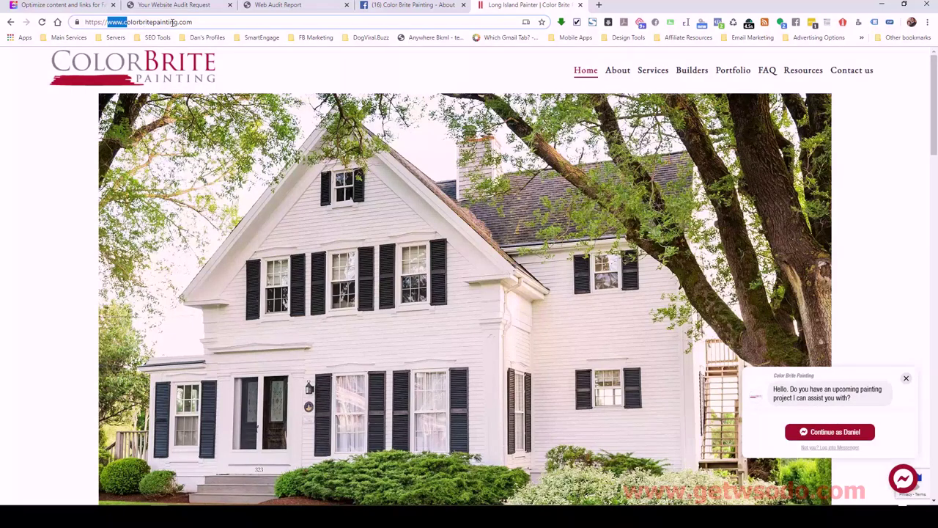
drag(194, 23, 73, 22)
key(ctrl+c)
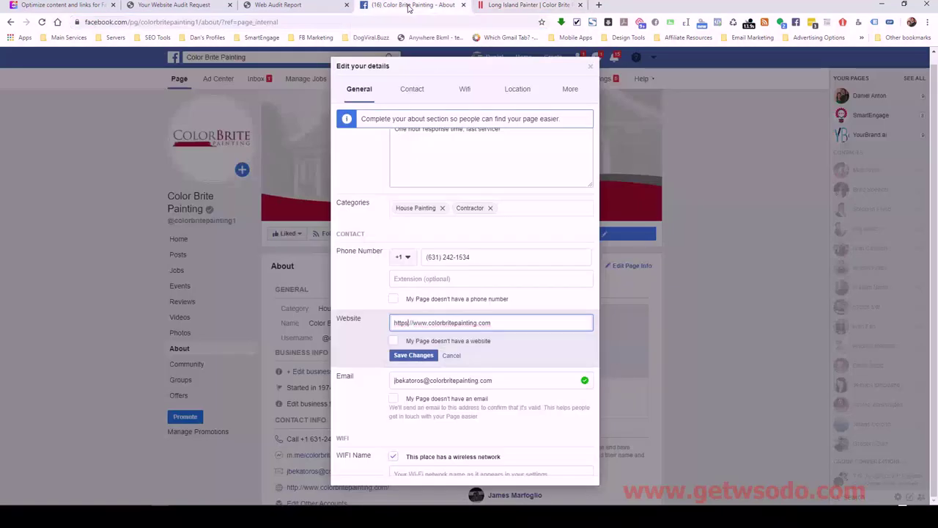
- Paste the copied address over the old Website value and save the change
click(410, 5)
click(495, 322)
key(ctrl+a)
key(ctrl+v)
click(425, 356)
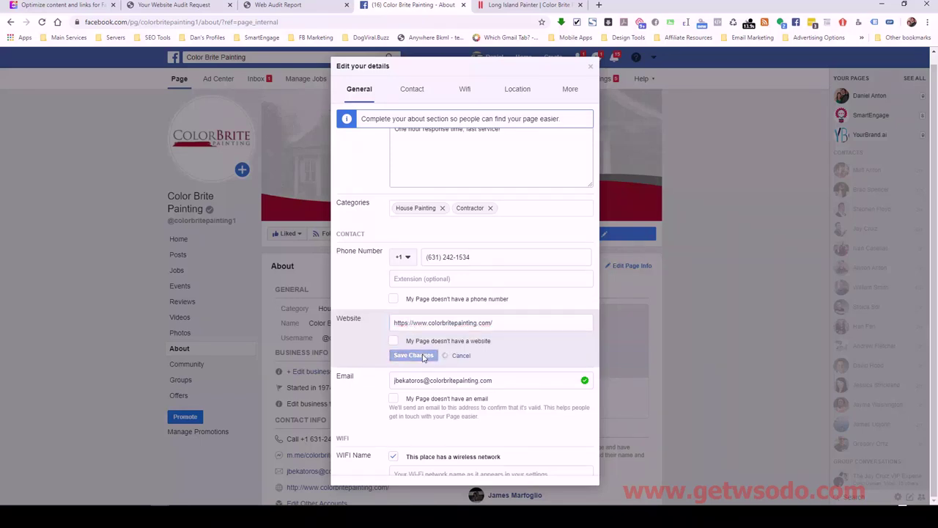
- Scroll past Location in Edit your details and open the blank Service Area field
scroll(474, 335, down, 2)
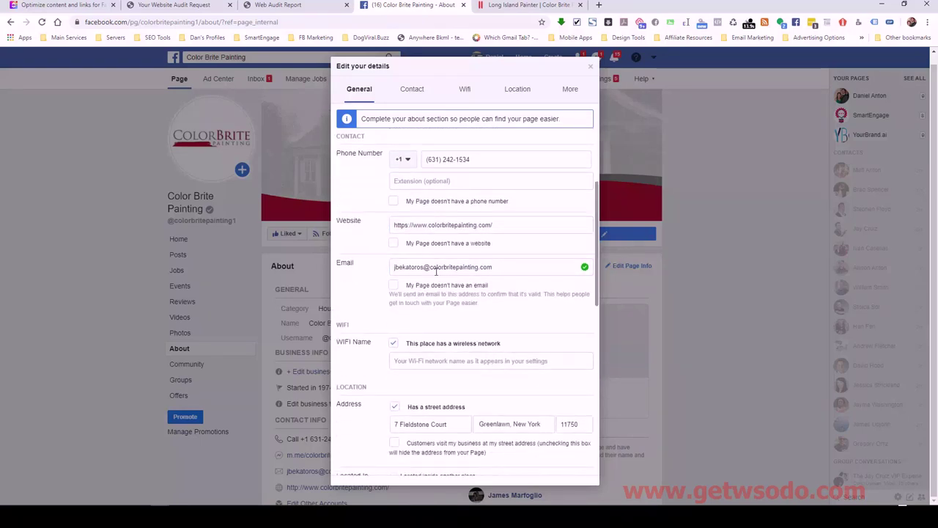
scroll(486, 310, down, 2)
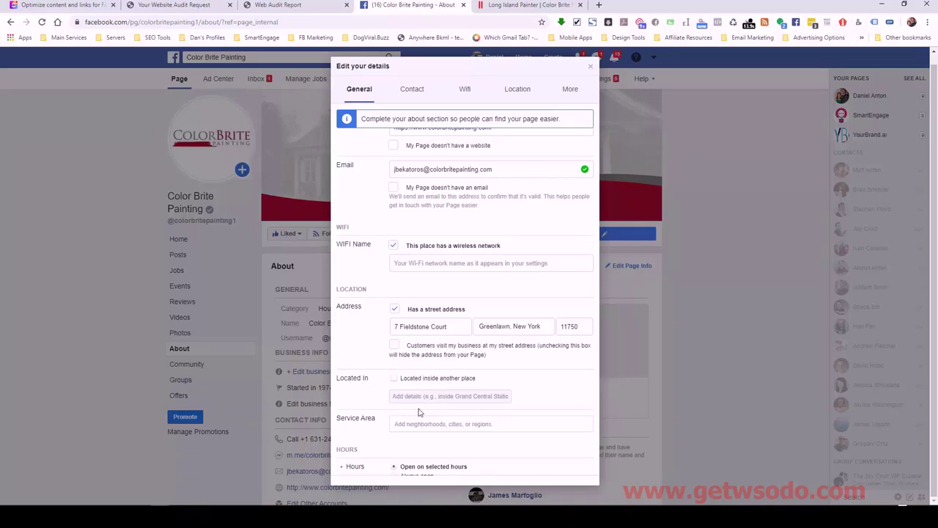
scroll(431, 418, down, 3)
scroll(399, 293, up, 2)
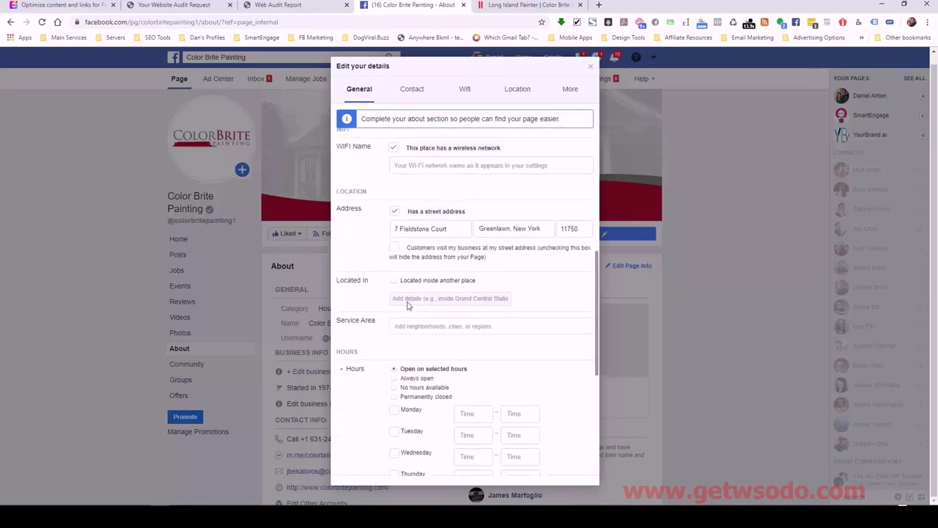
click(410, 325)
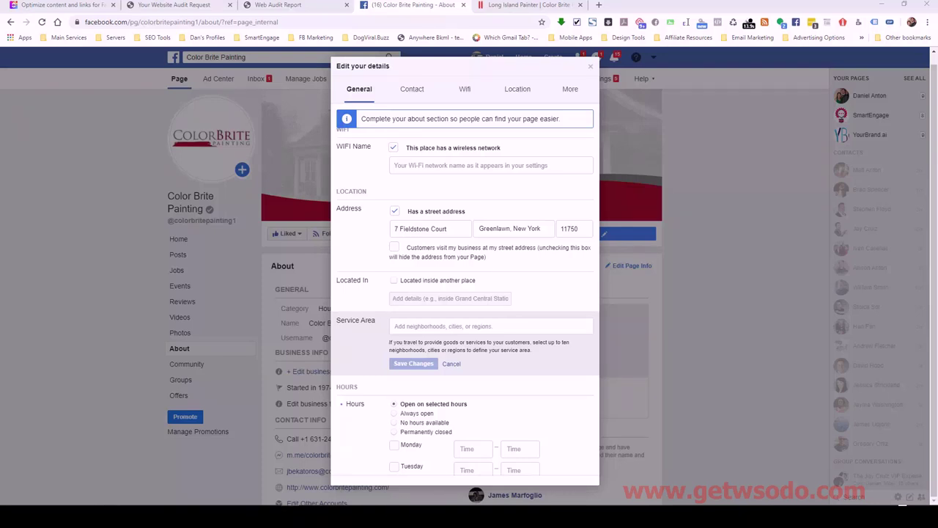
- Look over the service_locations town list in WordPad, then go back to Facebook's Edit your details dialog
key(alt+Tab)
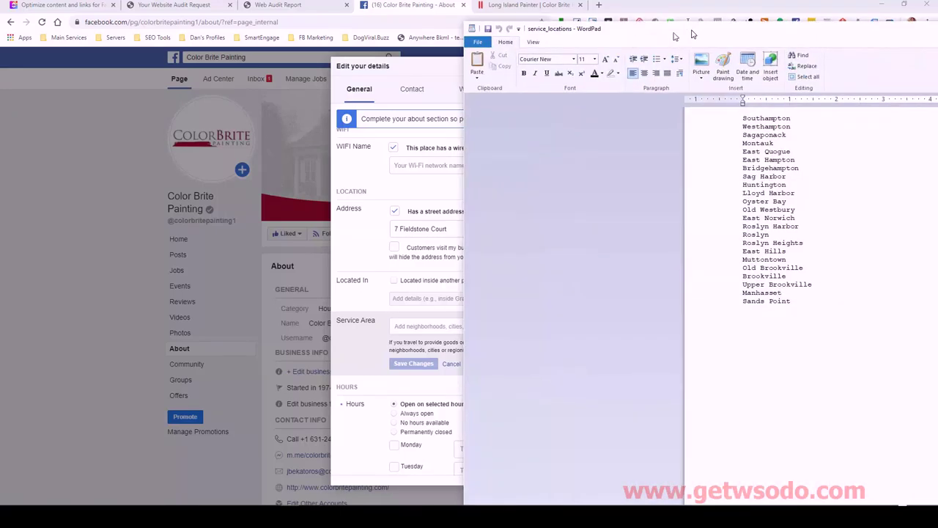
drag(691, 31, 489, 63)
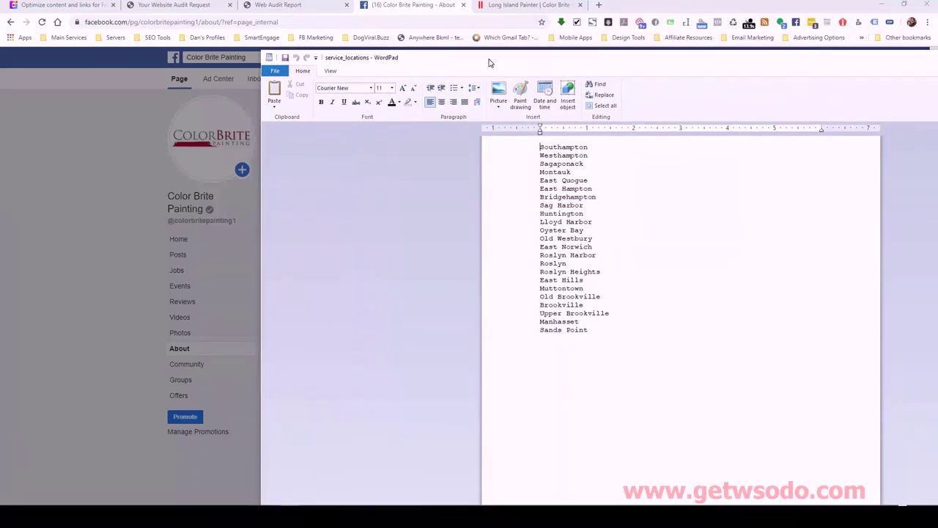
key(alt+Tab)
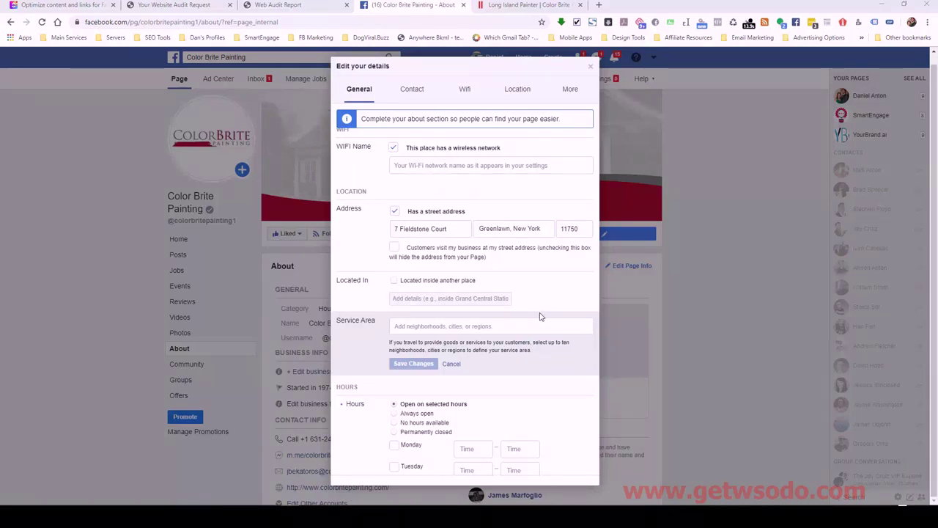
- Add Southampton, Westhampton, Sagaponack and the remaining New York towns as service areas, then save
click(431, 325)
text(Southampton)
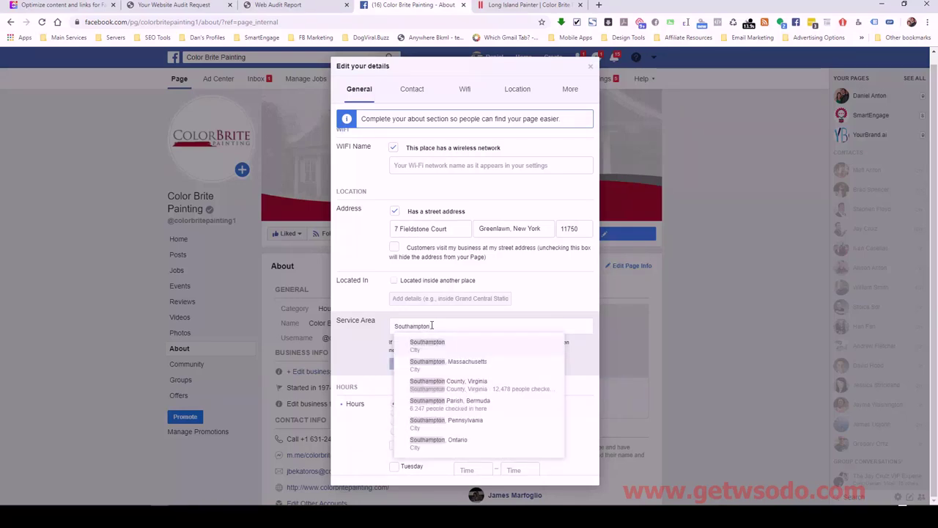
text(, ny)
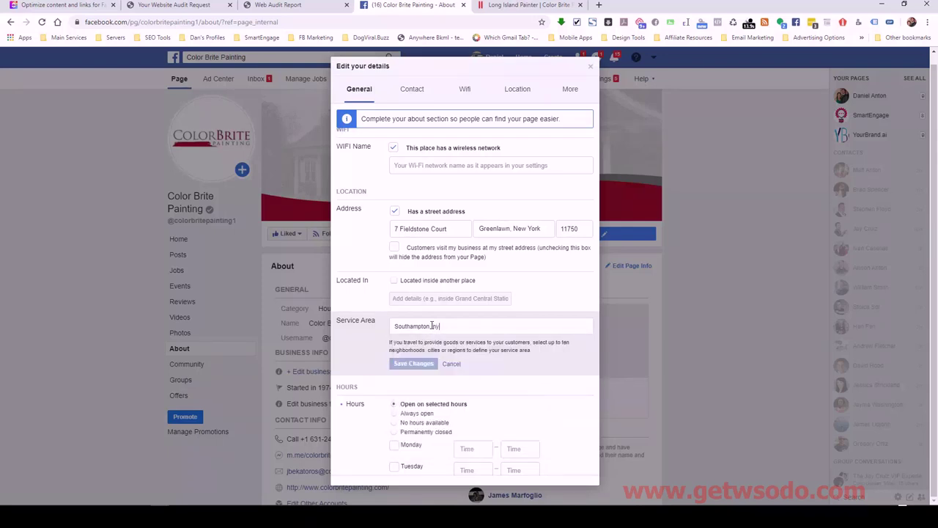
key(BackSpace)
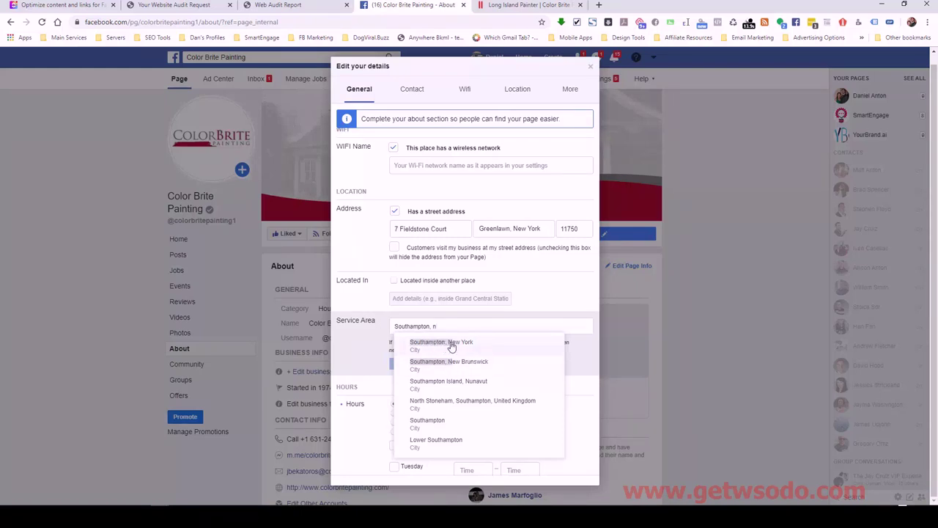
click(452, 344)
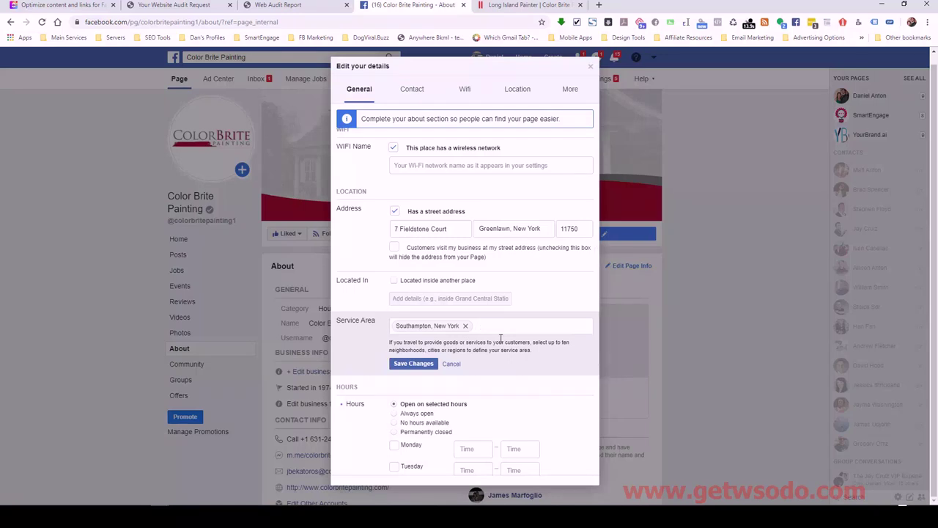
text(westhampt)
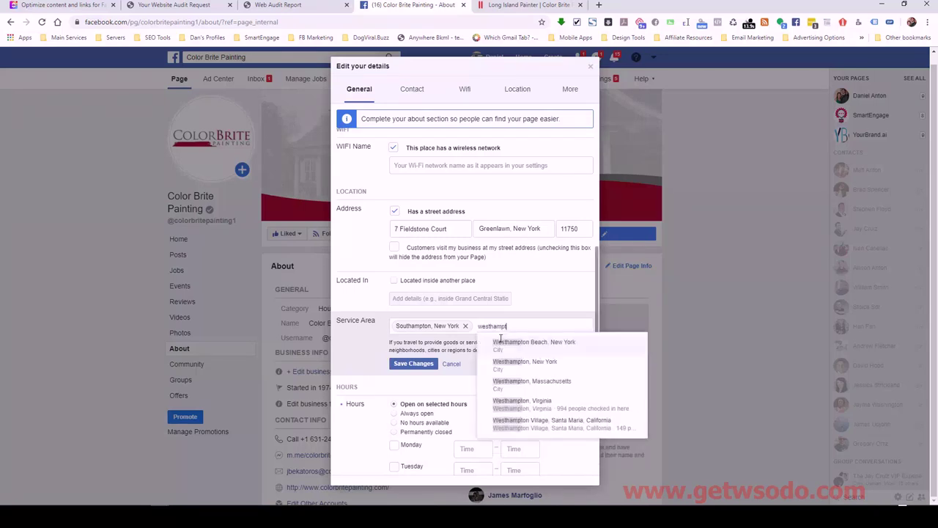
text(on, n)
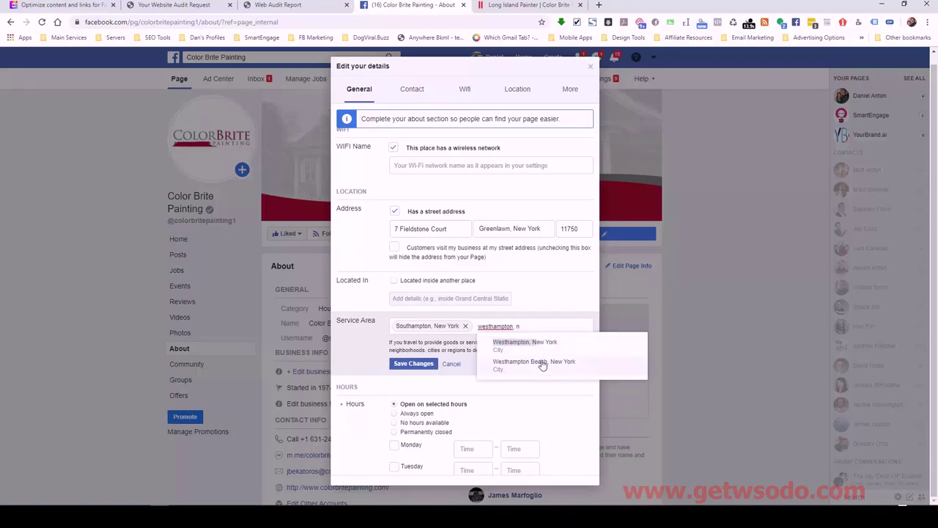
click(543, 350)
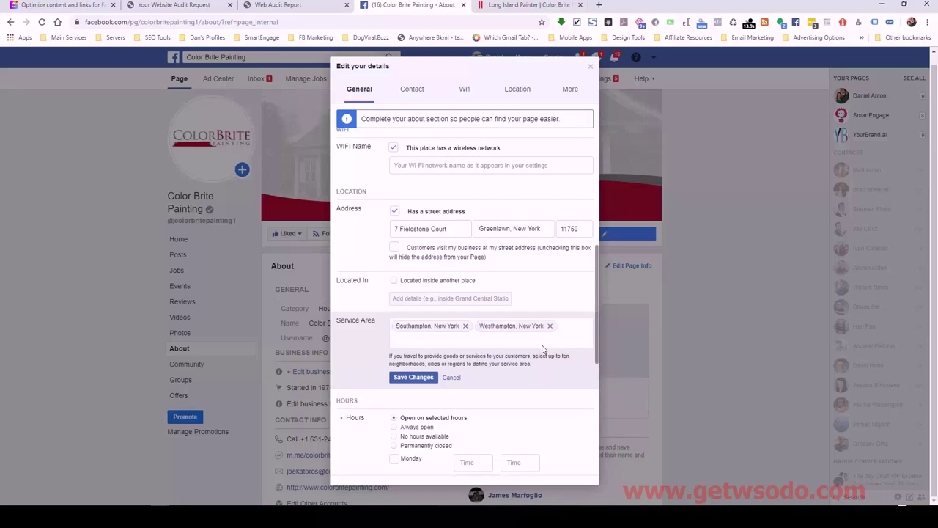
text(sagapo)
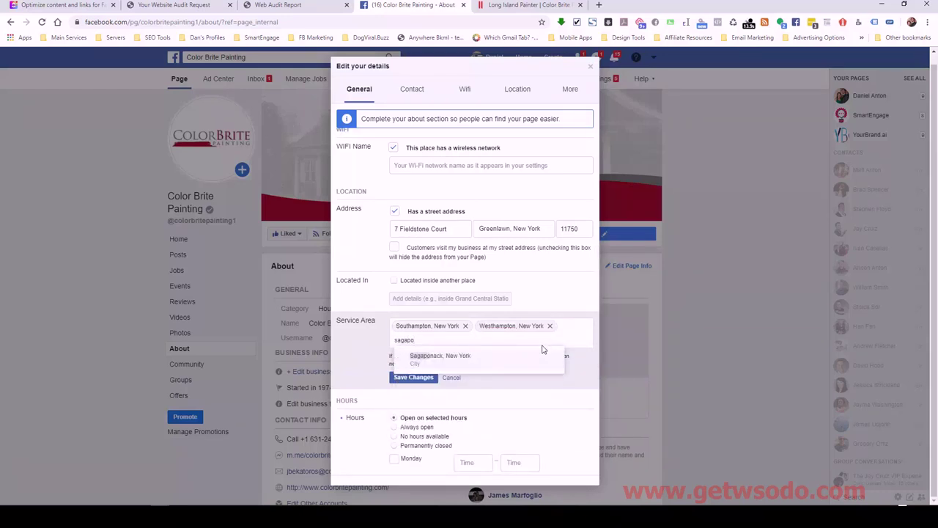
click(455, 359)
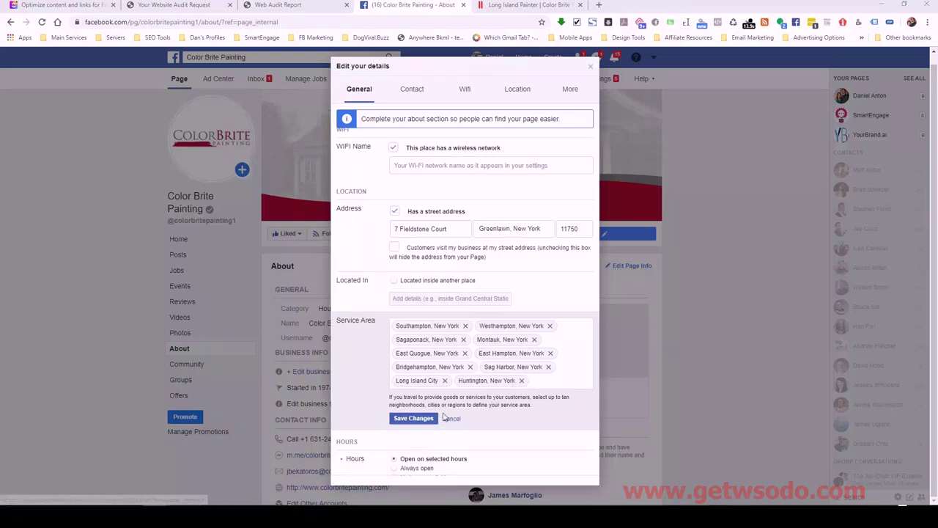
click(410, 422)
- Mark Monday through Saturday as open days in the Hours section
scroll(476, 377, down, 3)
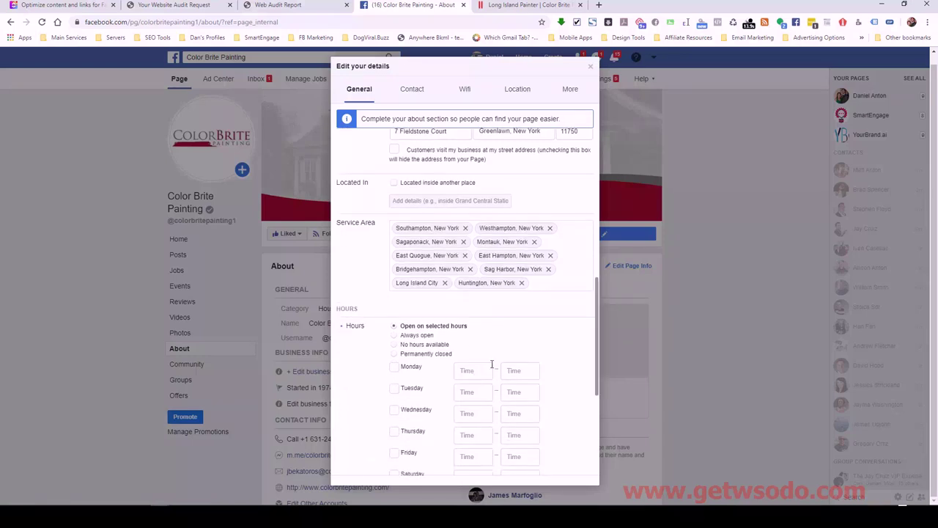
scroll(491, 364, down, 3)
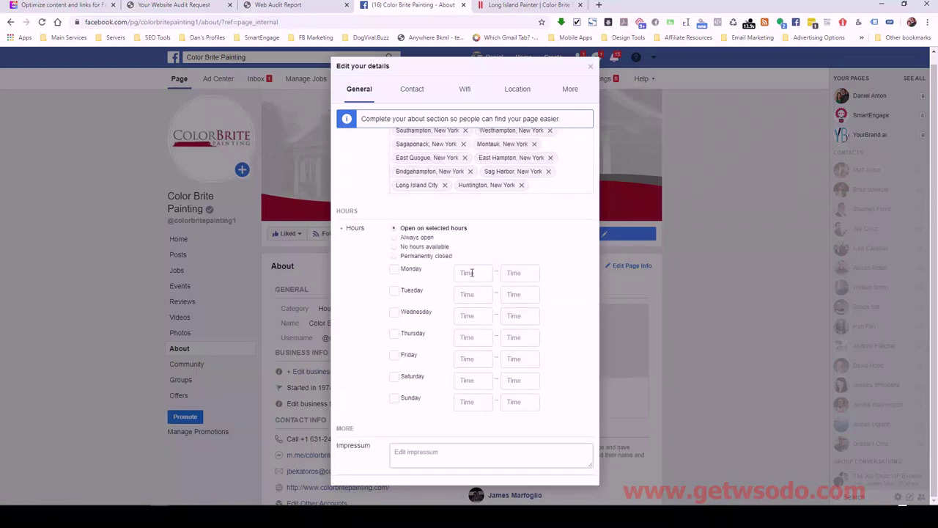
click(394, 271)
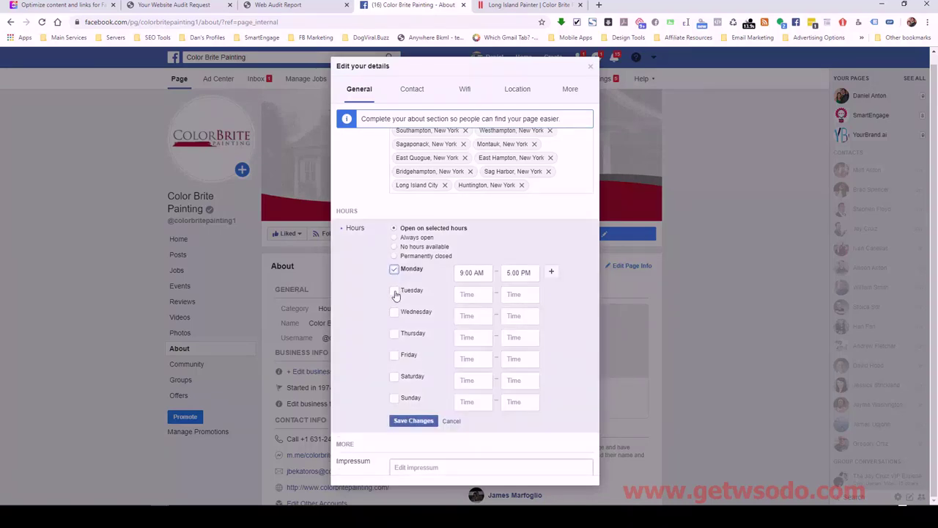
click(394, 292)
click(393, 314)
click(394, 334)
click(395, 356)
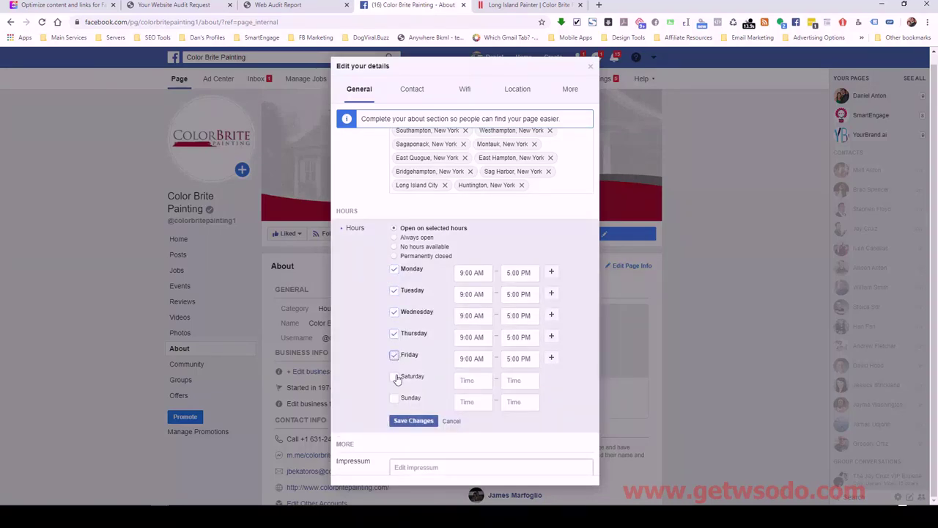
click(395, 377)
- Set the opening time to 7:00 AM for Monday through Saturday
click(460, 272)
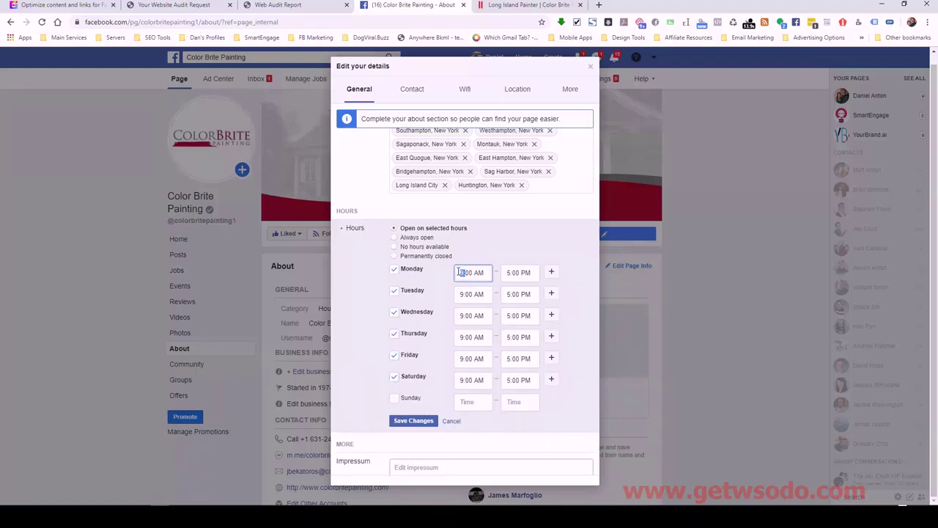
text(7)
click(457, 294)
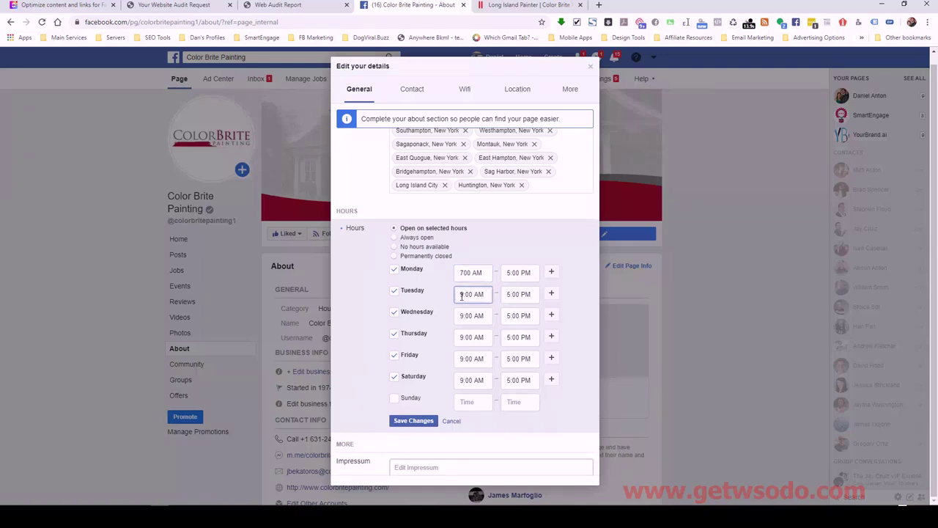
text(7)
click(460, 315)
text(7)
click(461, 338)
text(7)
click(462, 358)
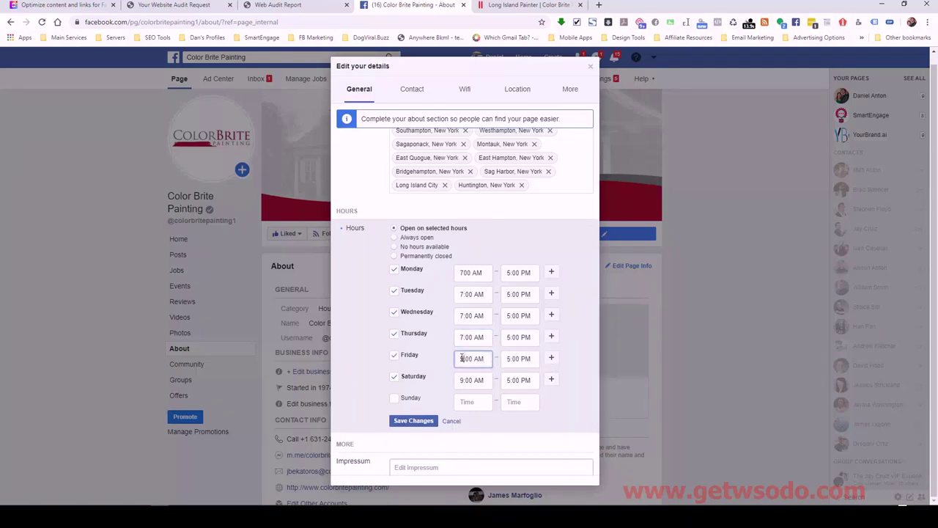
text(7)
click(461, 379)
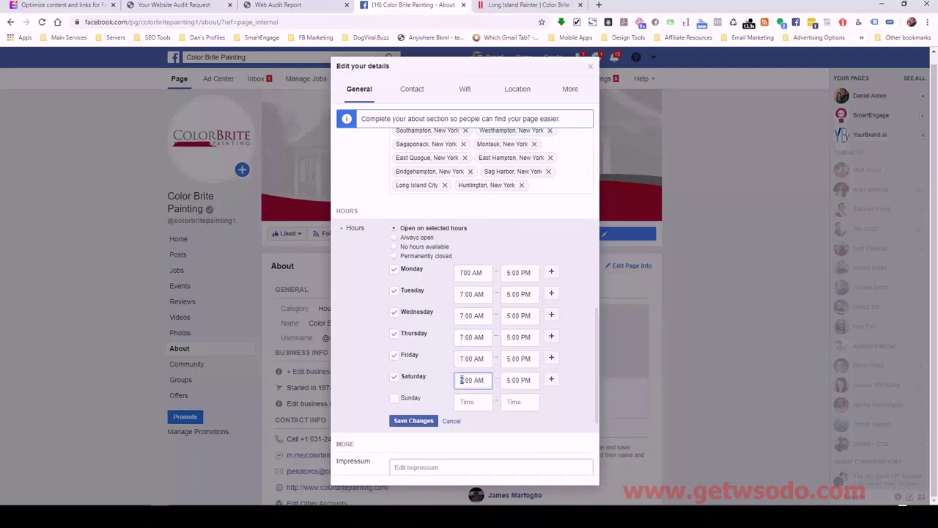
text(7)
click(467, 401)
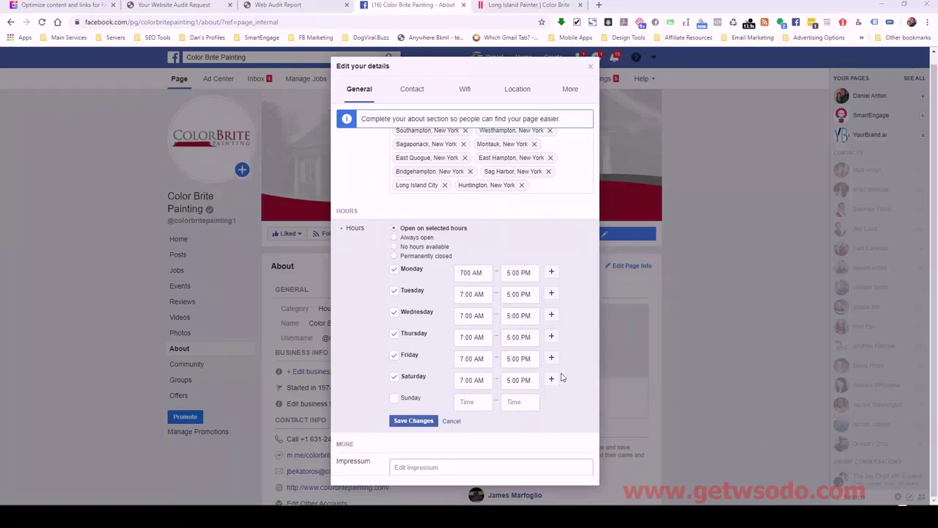
- Change Saturday's closing time to 3:00 PM and save the hours
click(507, 379)
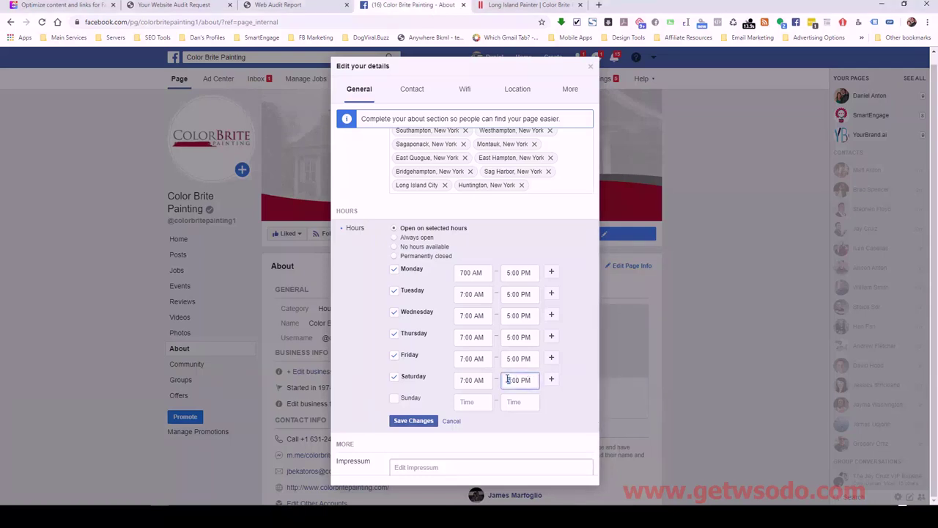
text(3)
click(413, 422)
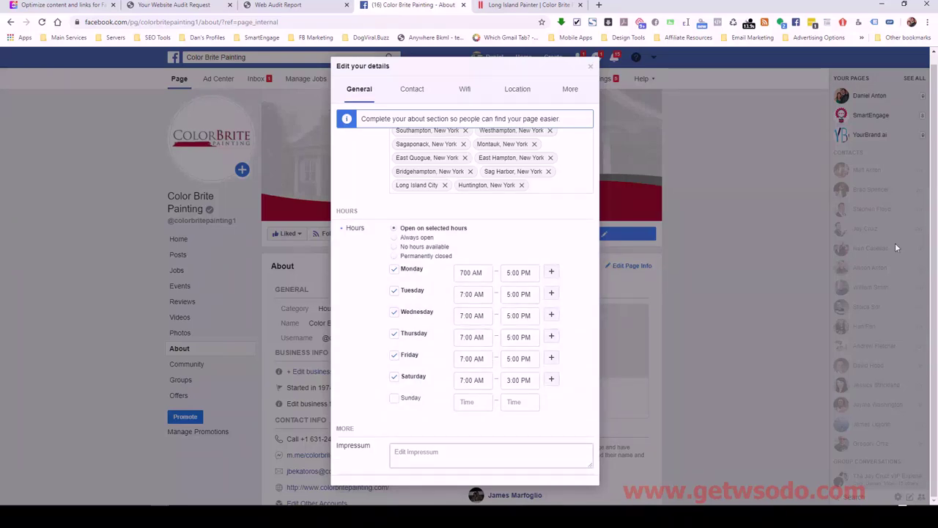
- Set the page's price range to $$ and save it
scroll(416, 333, down, 2)
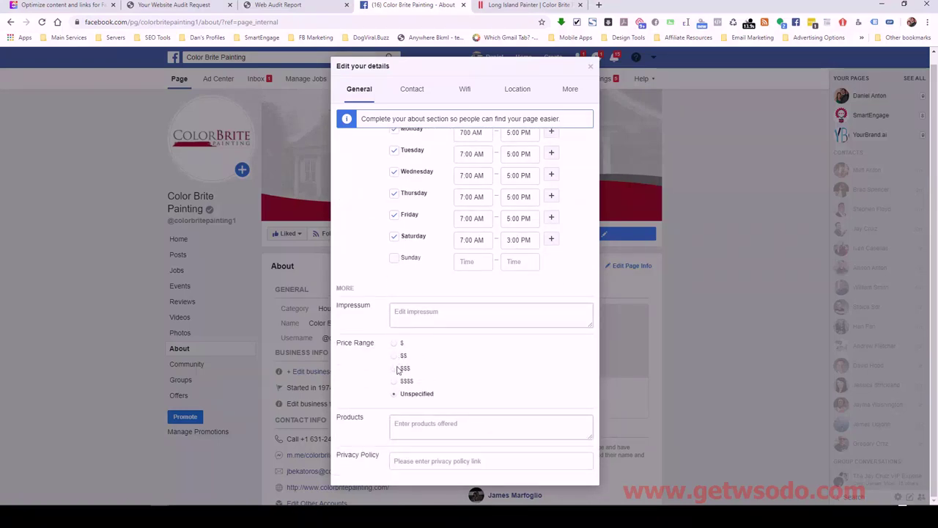
click(394, 355)
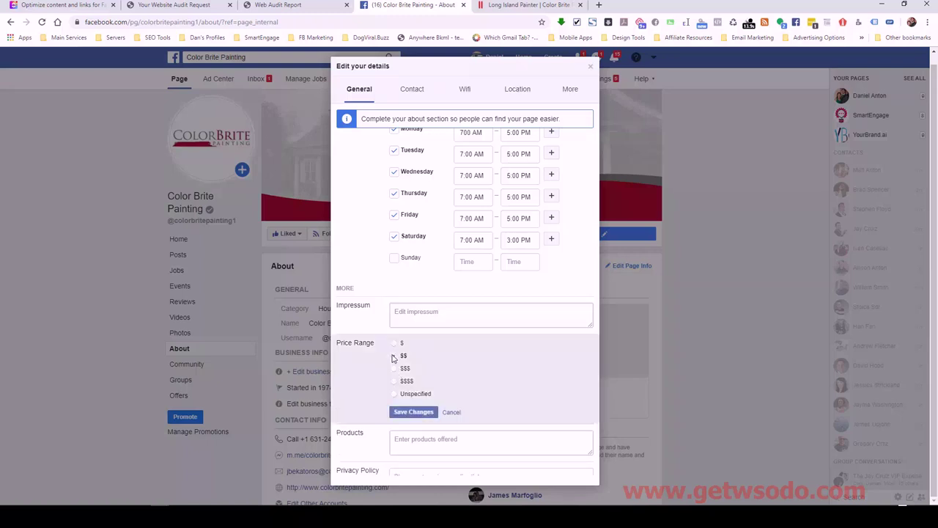
click(415, 412)
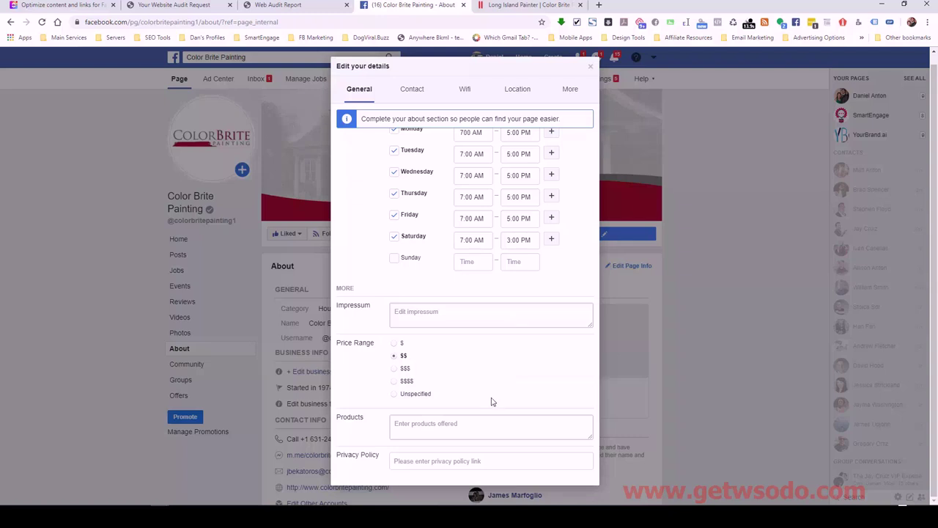
- List interior painting, exterior painting, cedar restoration and pressure washing as products, and save
click(460, 422)
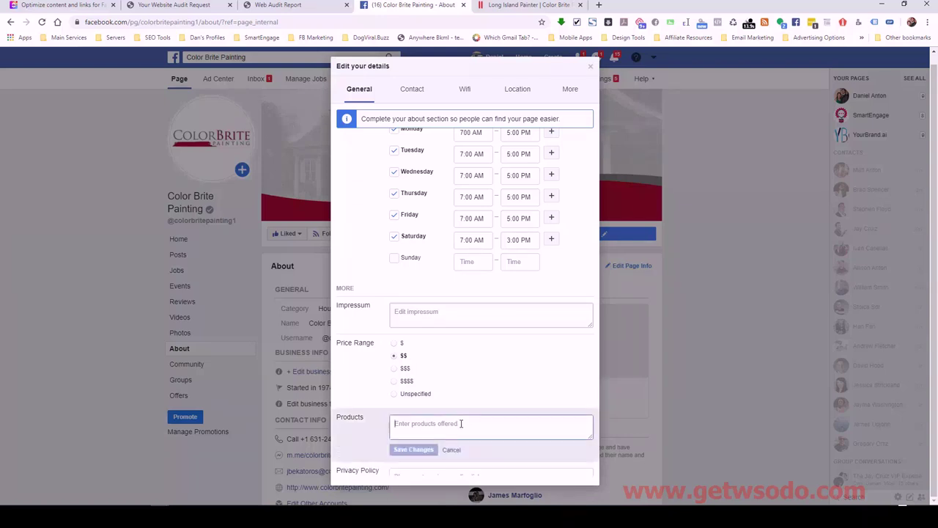
scroll(484, 396, down, 1)
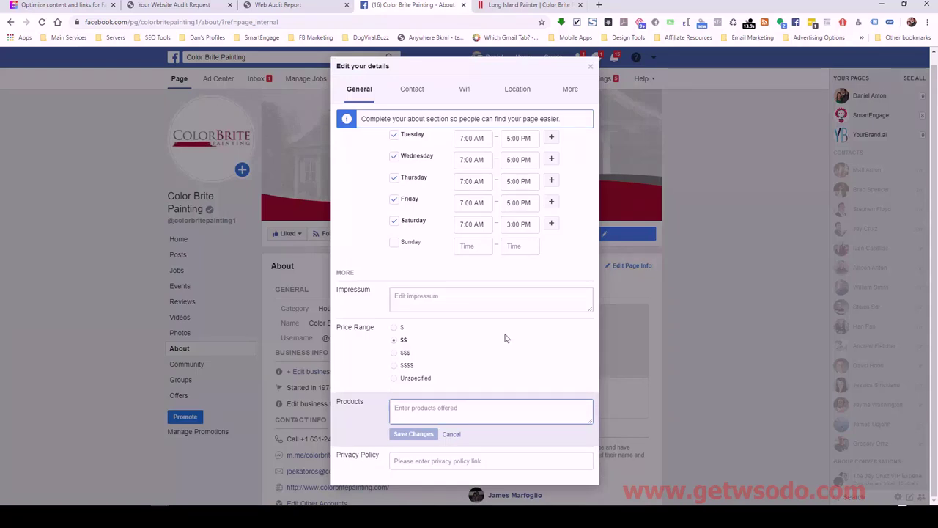
text(interior painting, exterior painting,)
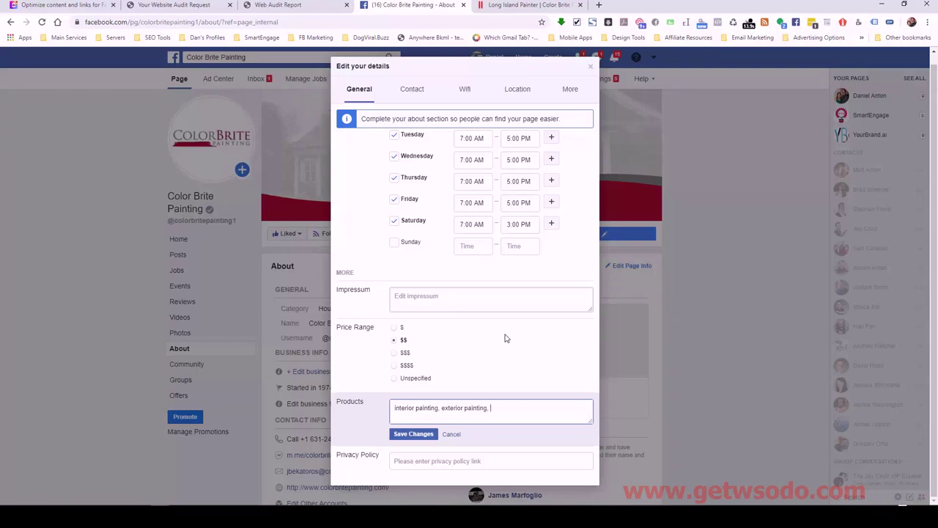
text(cedar restoration, pressure washing)
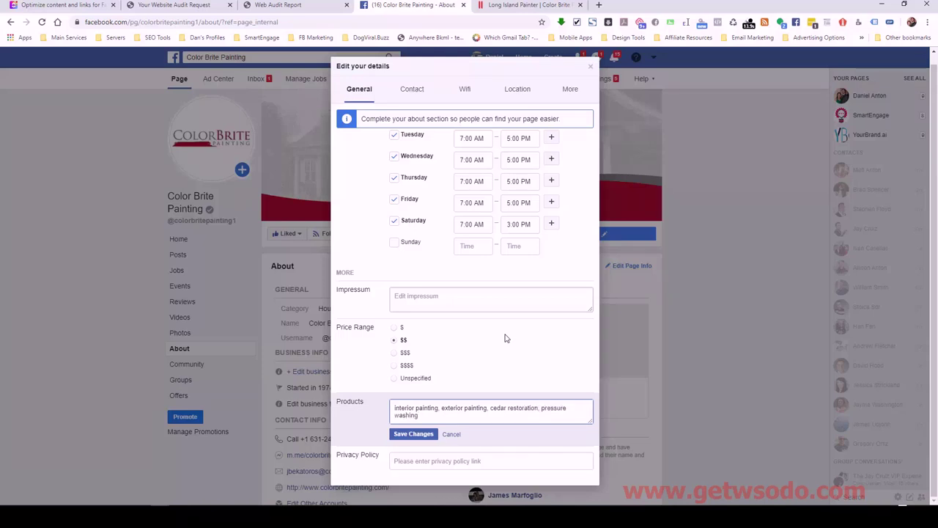
click(425, 433)
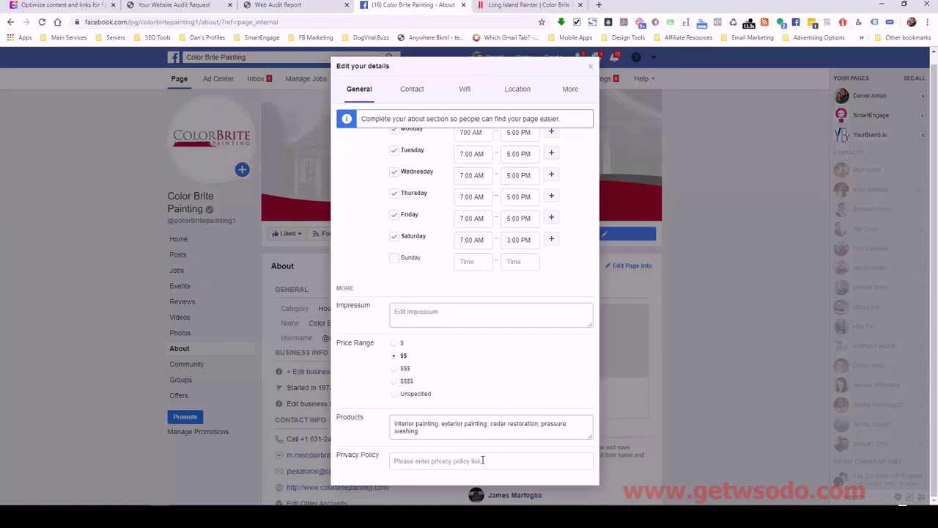
- On the ColorBrite website, close the Messenger chat greeting and scroll back to the top
click(526, 6)
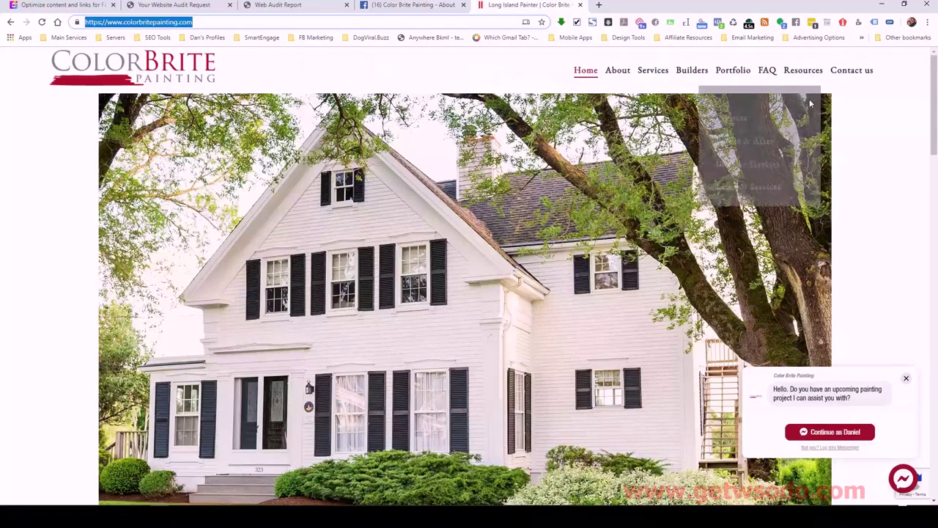
drag(931, 70, 922, 422)
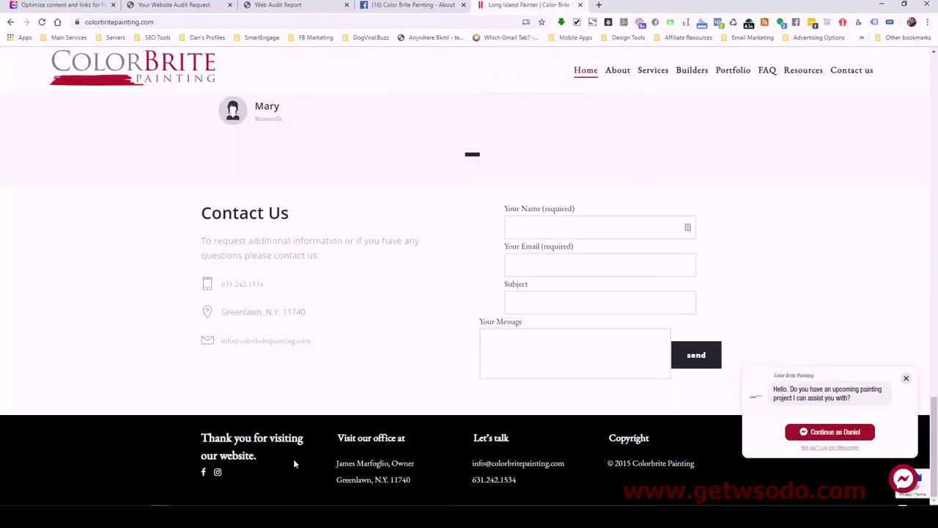
click(905, 378)
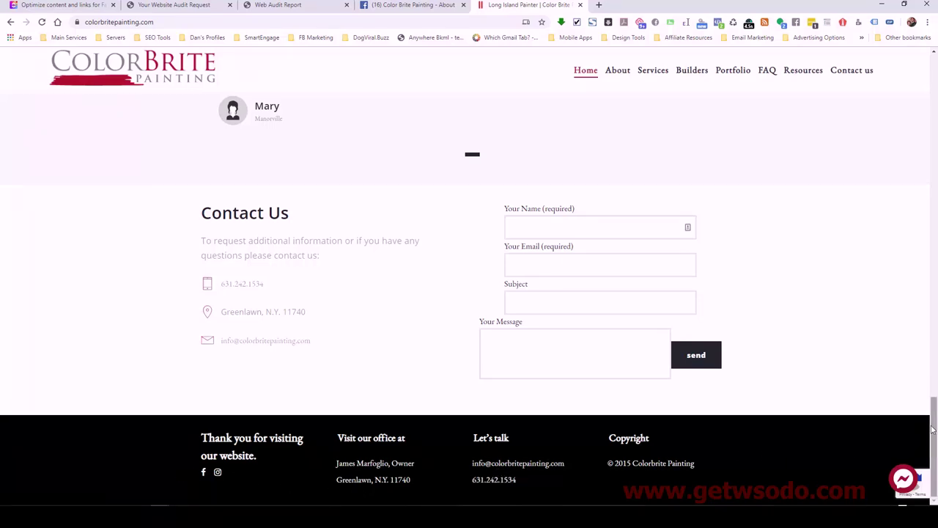
drag(933, 427, 932, 86)
click(160, 24)
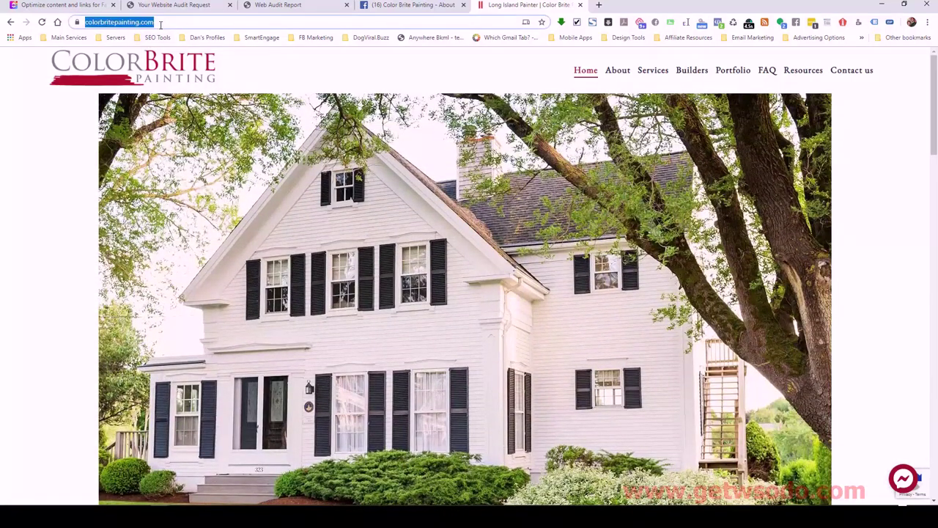
- Search Google for site:colorbritepainting.com, dropping the word 'privacy' from the query
click(160, 24)
key(ctrl+Left)
text(site:)
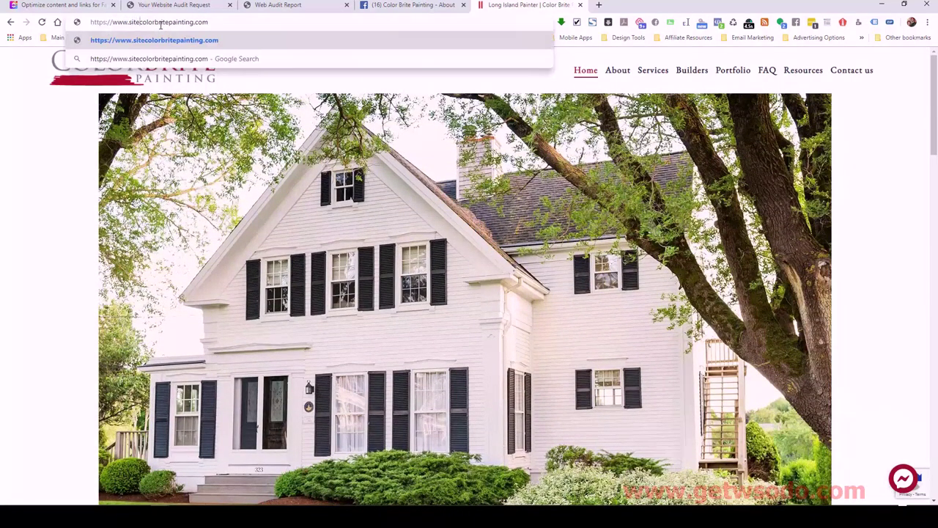
key(ctrl+a)
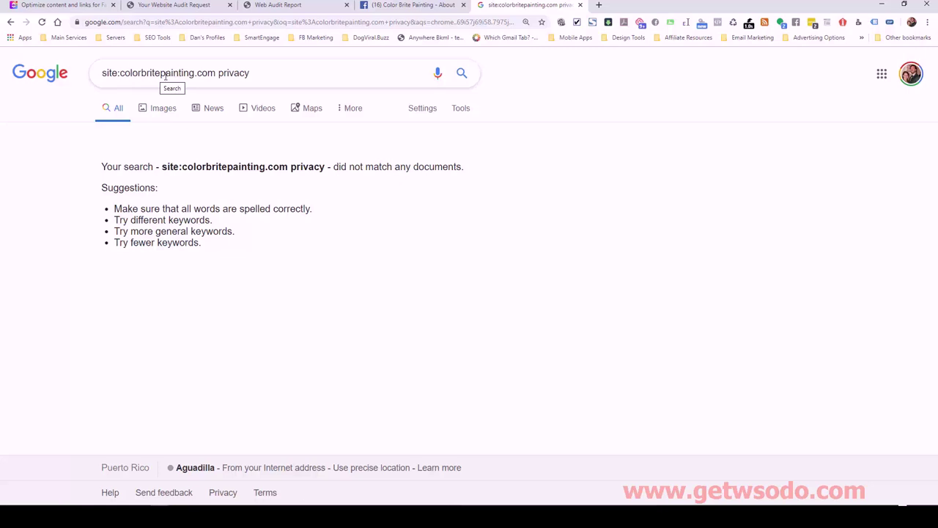
click(218, 74)
drag(262, 73, 215, 72)
key(BackSpace)
key(Return)
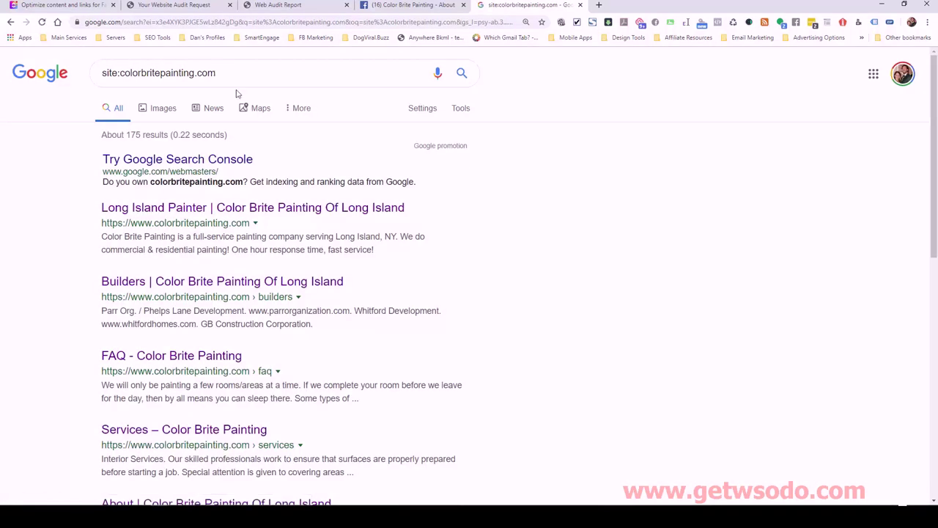
- Browse result pages 1 to 3 for a privacy page, then return to the Facebook editor
scroll(308, 282, down, 1)
scroll(308, 323, down, 4)
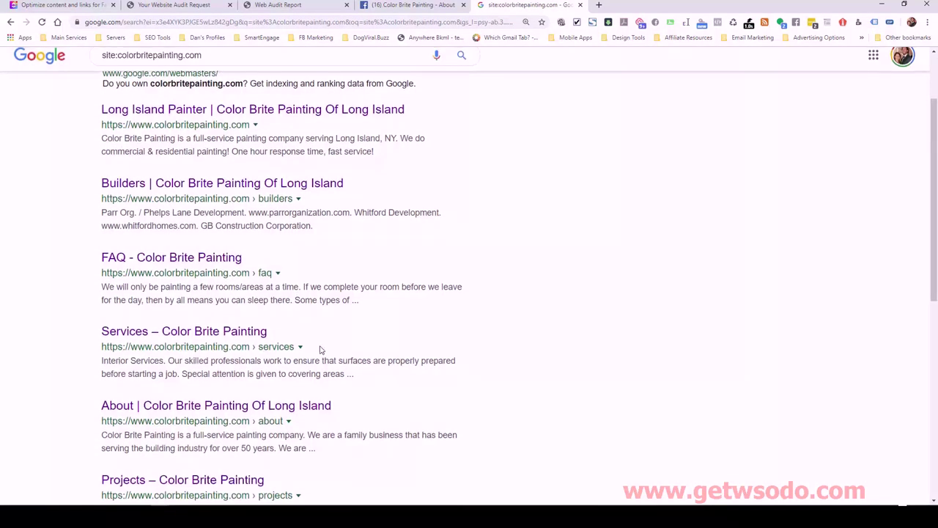
scroll(315, 350, down, 3)
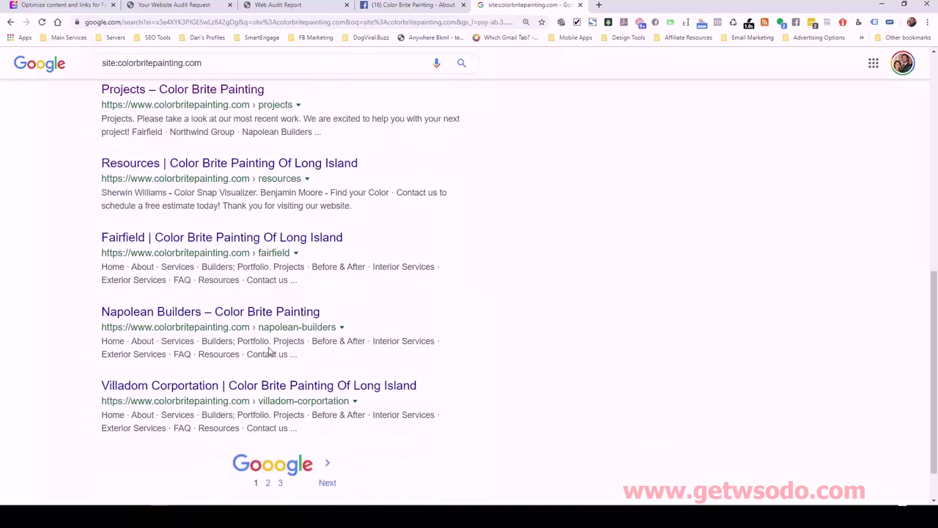
scroll(310, 389, down, 1)
click(326, 433)
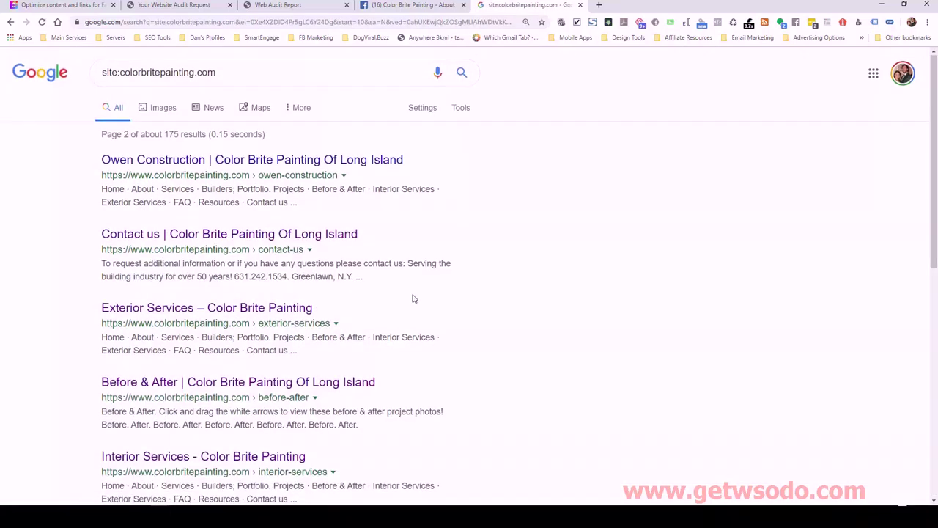
scroll(412, 298, down, 3)
scroll(410, 299, down, 3)
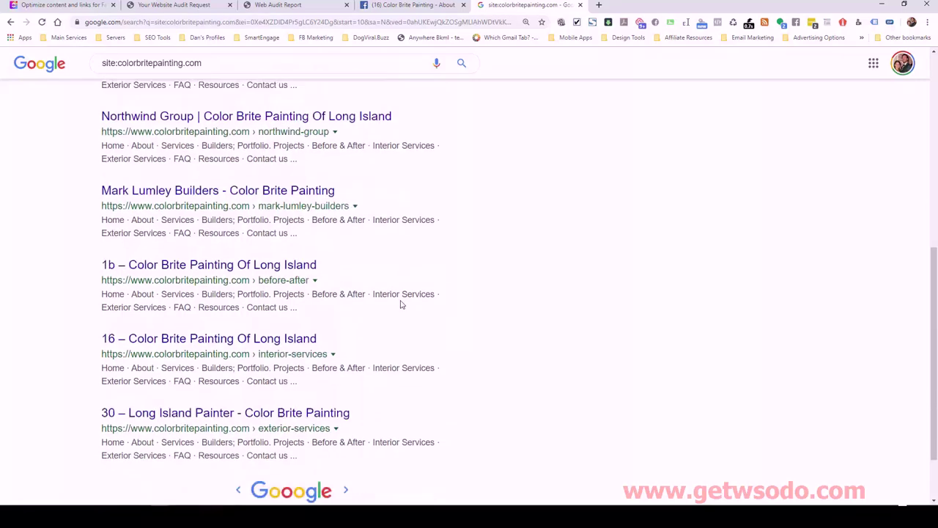
click(347, 430)
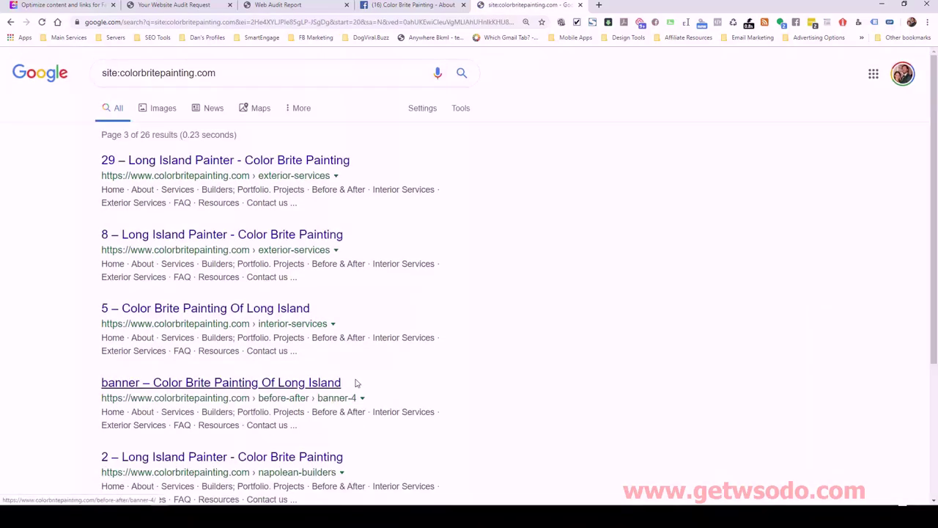
scroll(454, 345, down, 3)
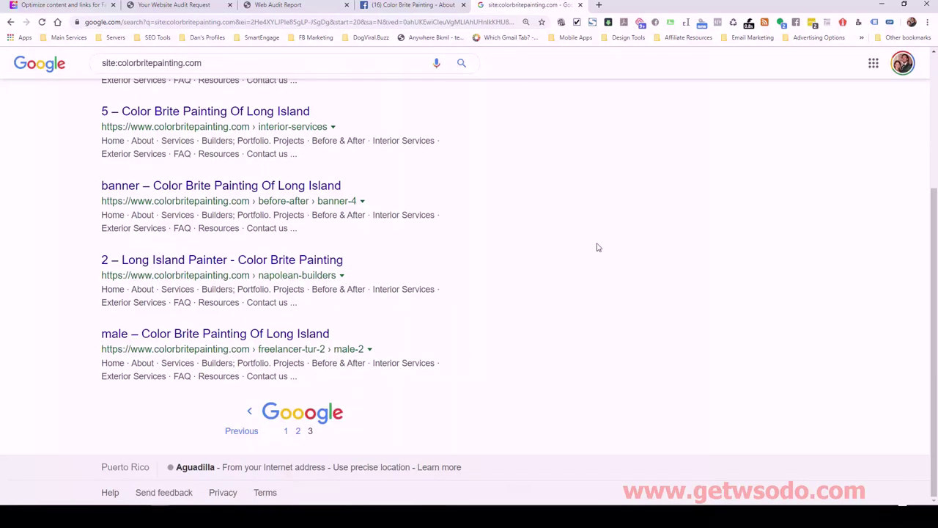
click(405, 6)
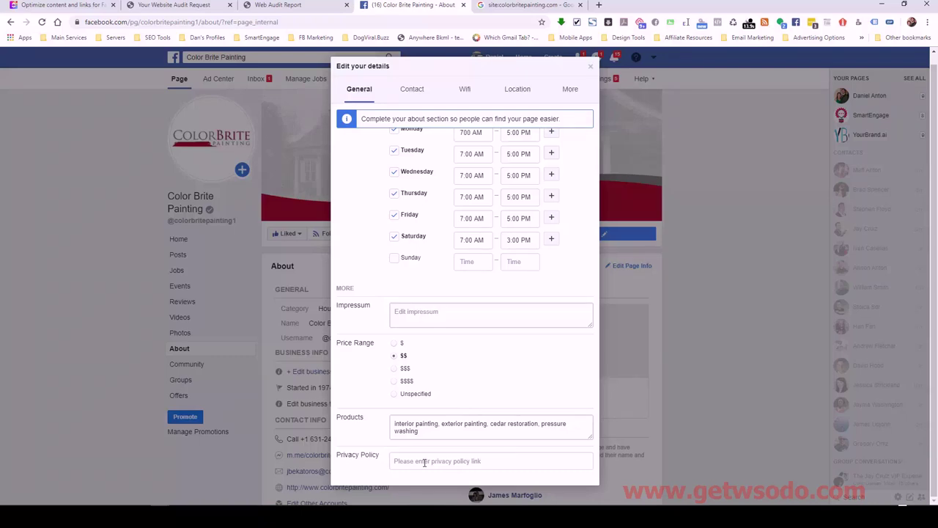
- Close the Google Search tab and switch to the ClickUp Facebook-optimization task
scroll(450, 362, up, 10)
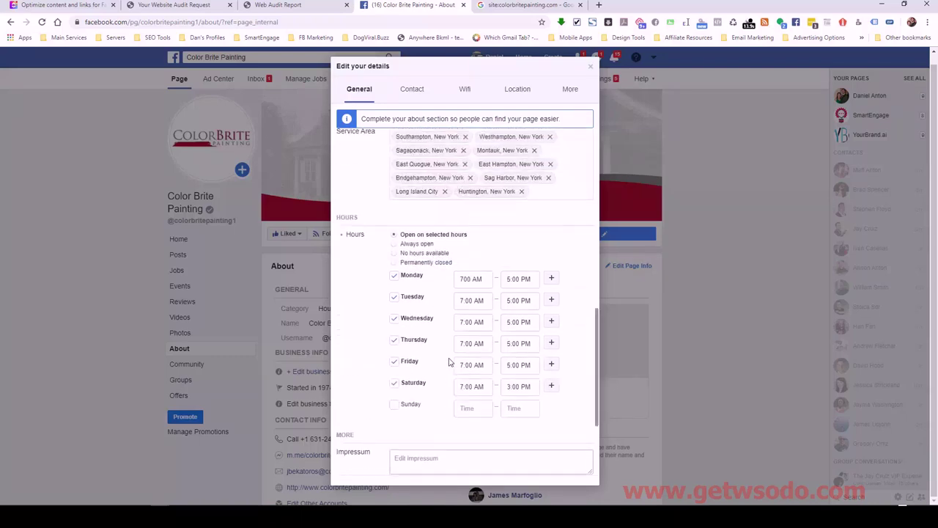
scroll(450, 362, down, 10)
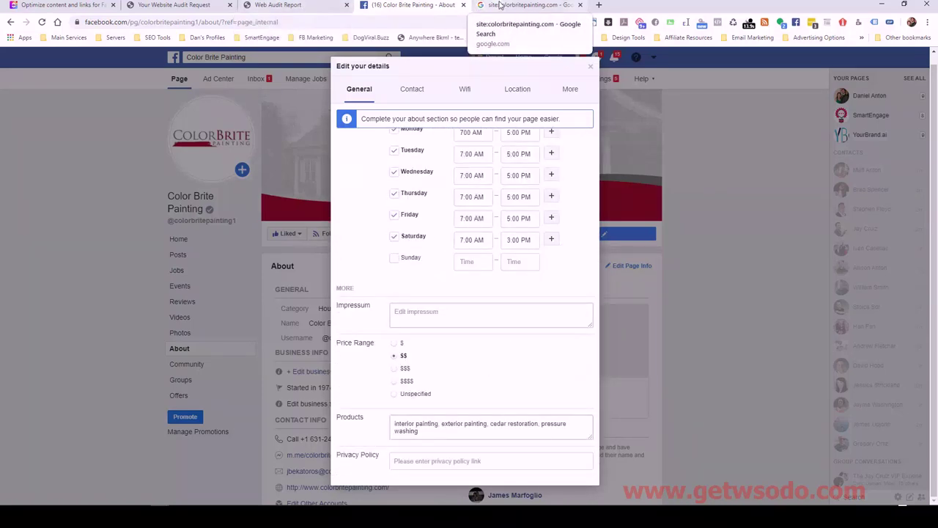
click(580, 4)
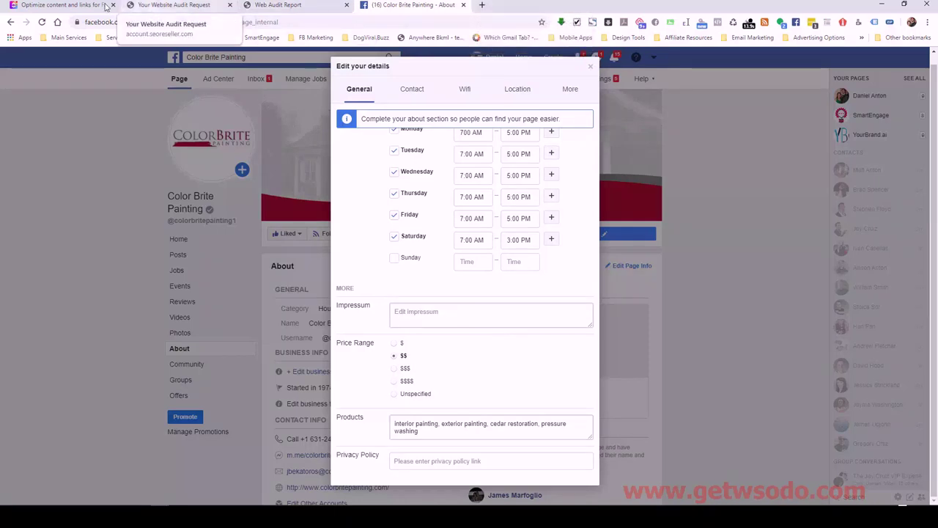
click(63, 5)
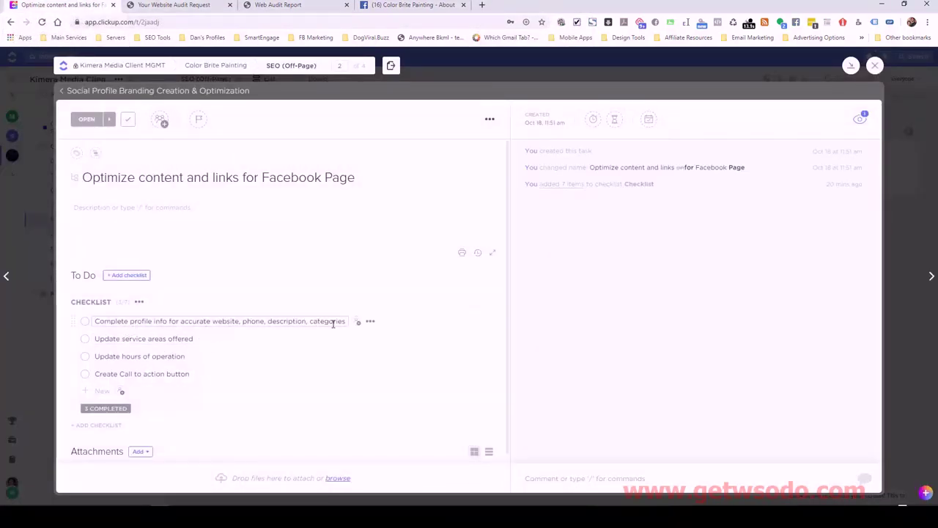
- Check off the profile info, service areas and hours of operation items, then return to Facebook
click(85, 323)
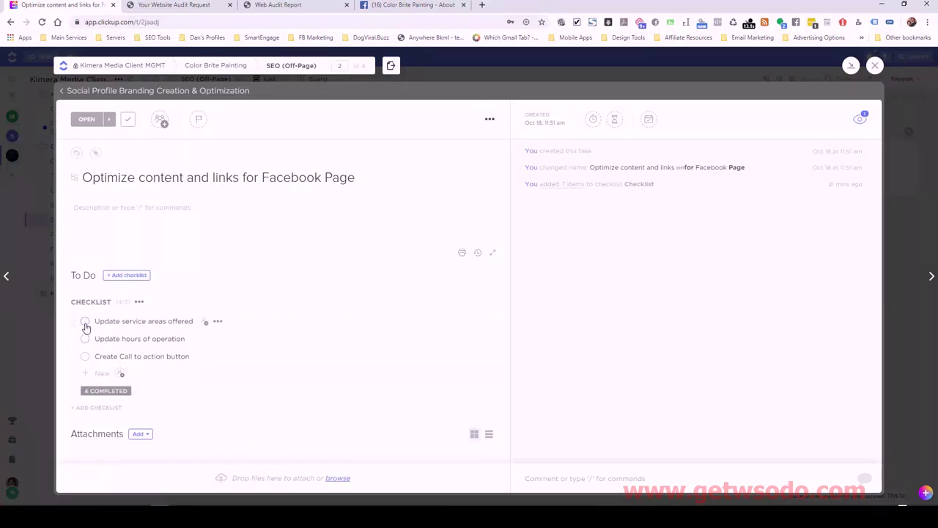
click(85, 322)
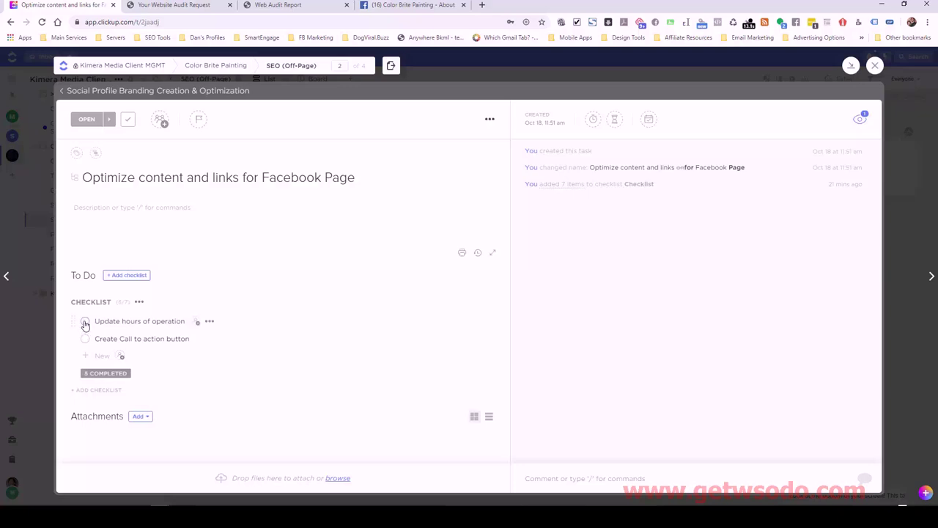
click(85, 323)
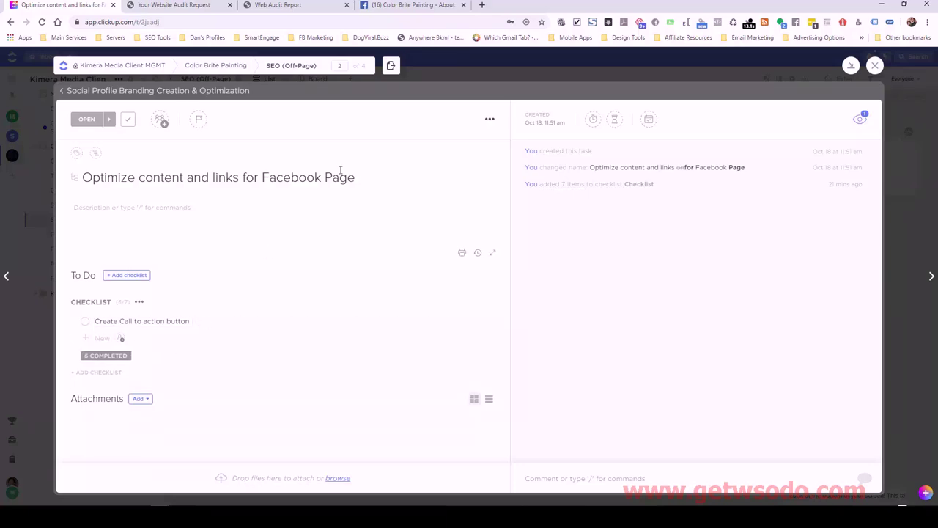
click(411, 5)
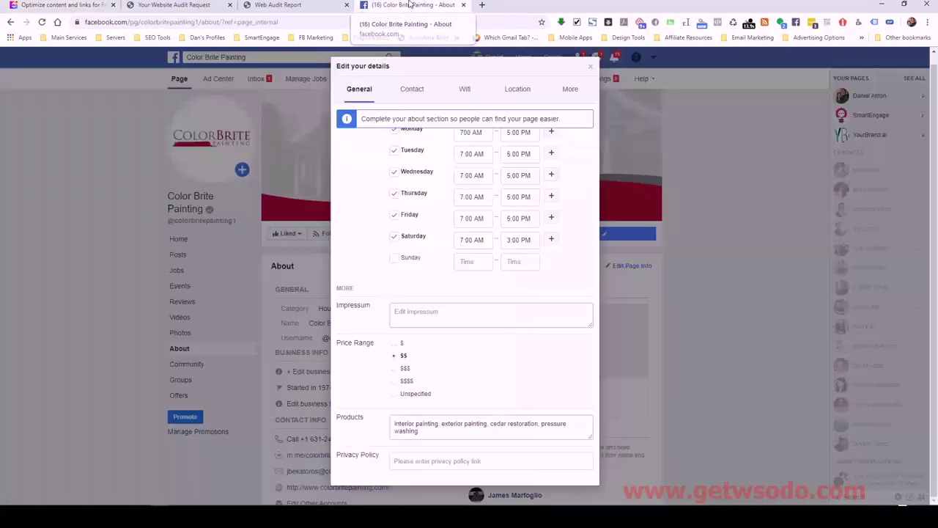
- Close the details editor and change the page's action button to Learn More, pointing to a website
click(592, 68)
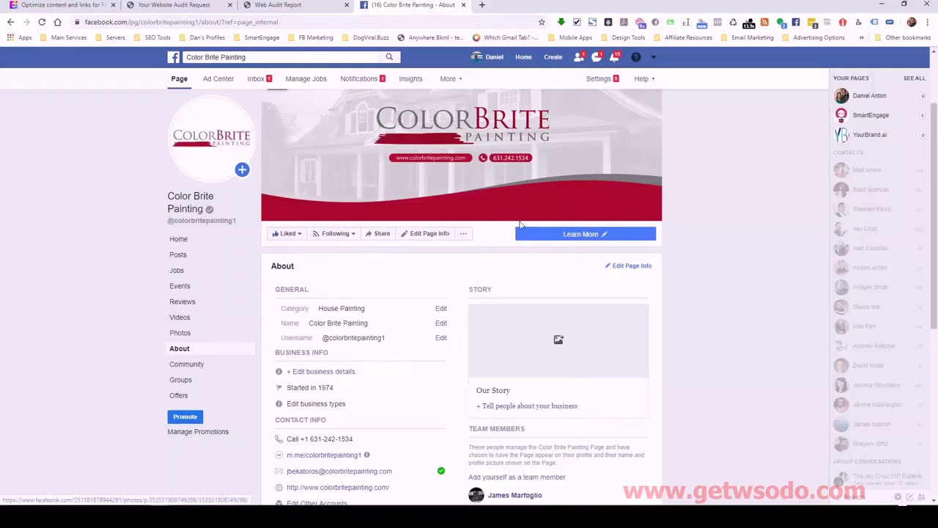
click(585, 233)
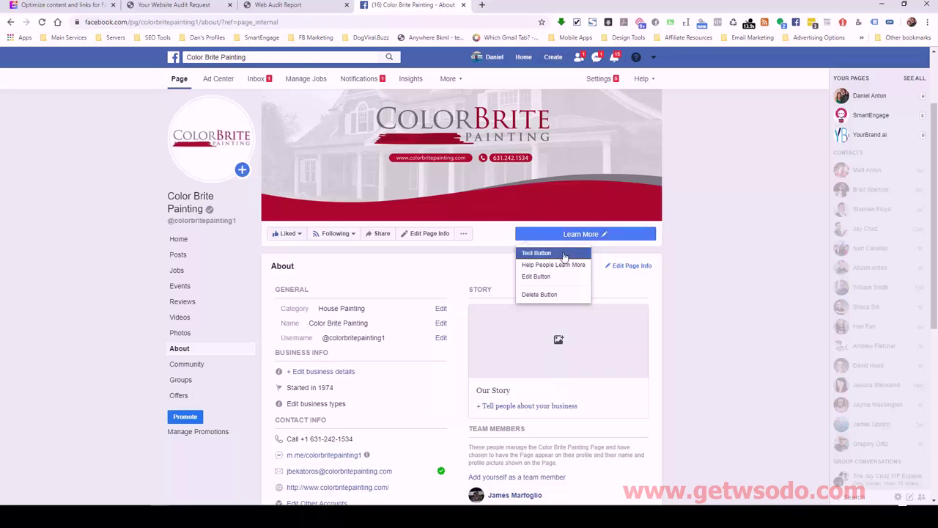
click(546, 277)
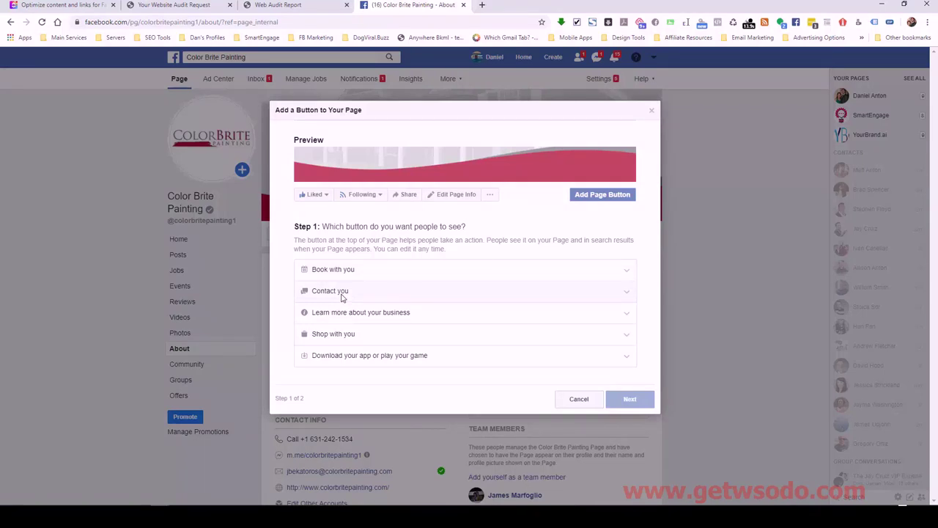
click(342, 333)
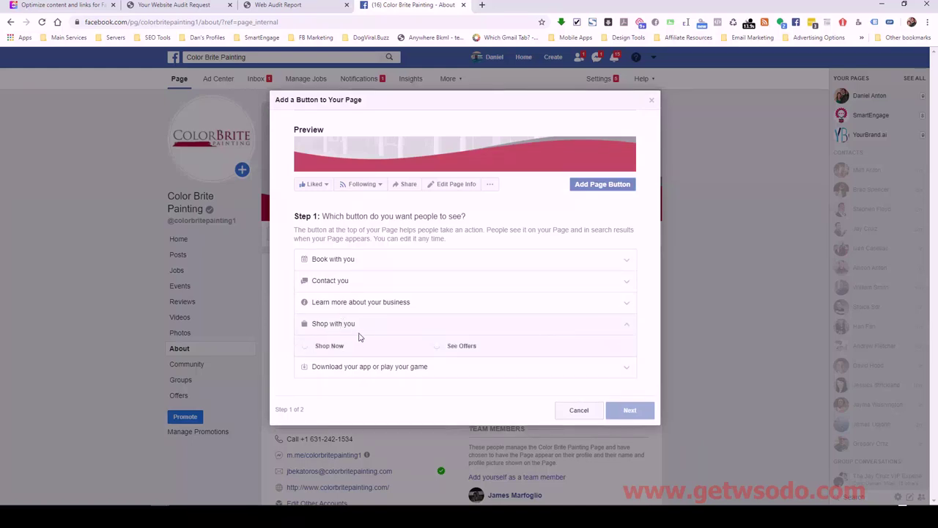
click(336, 303)
click(436, 325)
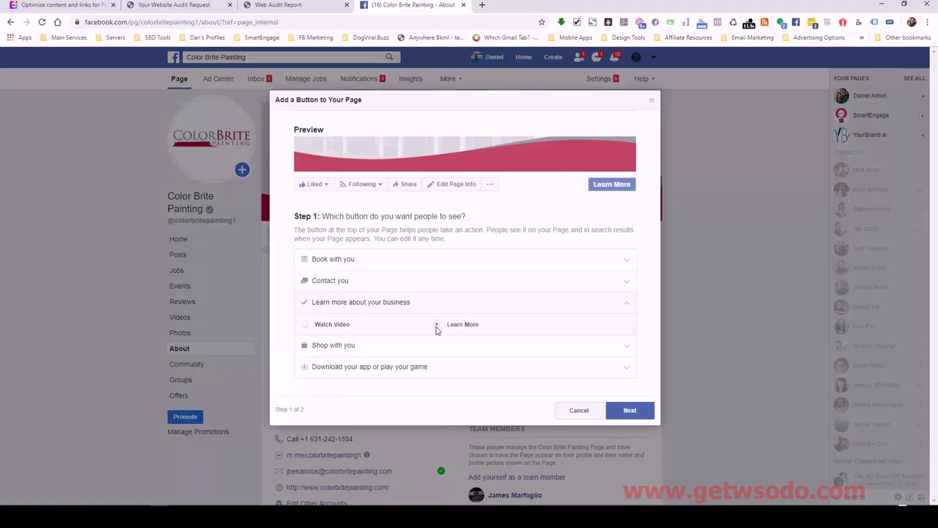
click(628, 409)
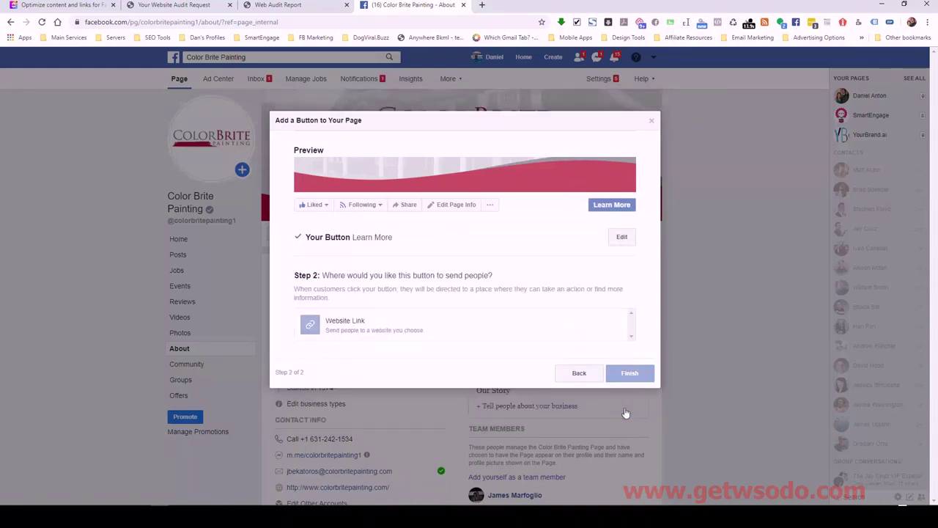
click(347, 329)
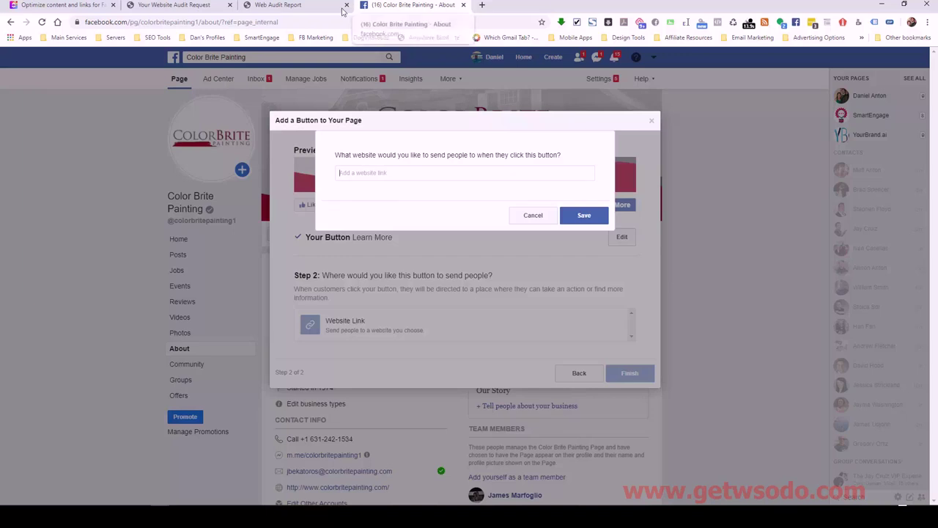
click(482, 6)
text(colorbritepainting.com)
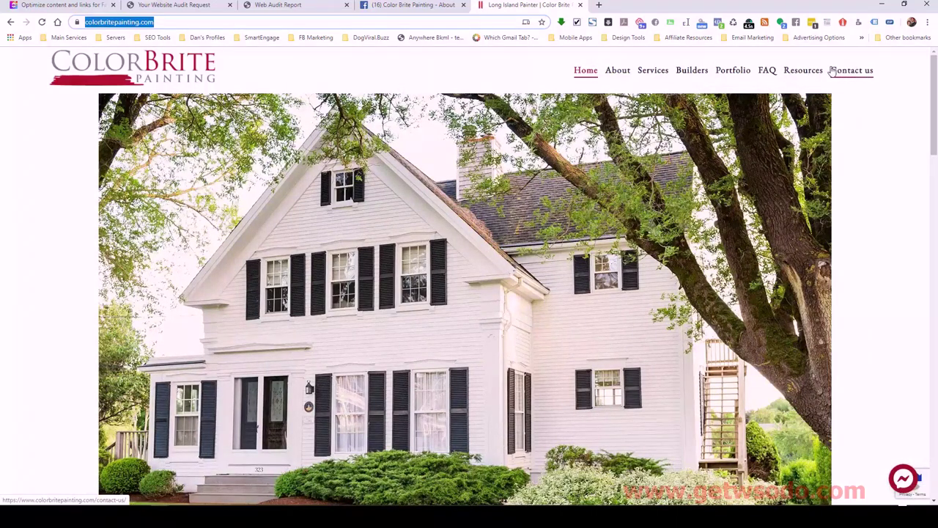
click(430, 6)
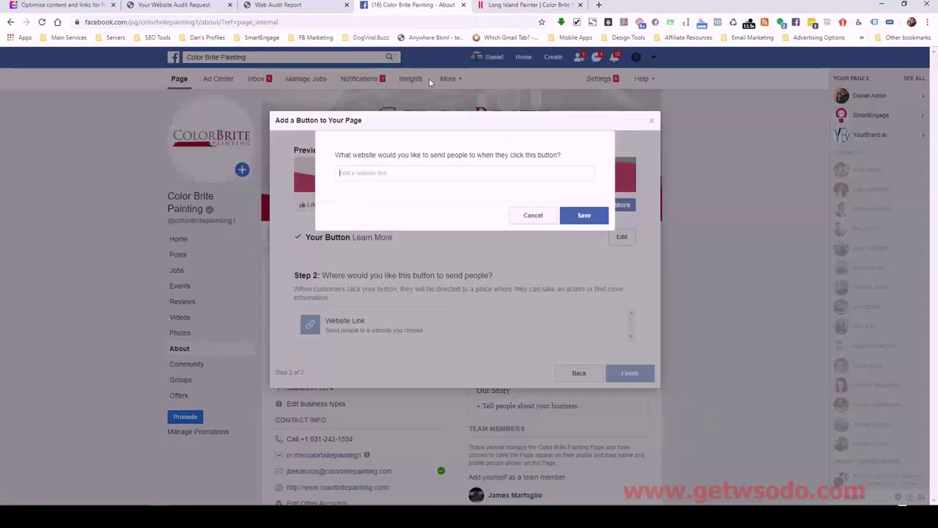
text(https://www.colorbritepainting.com/)
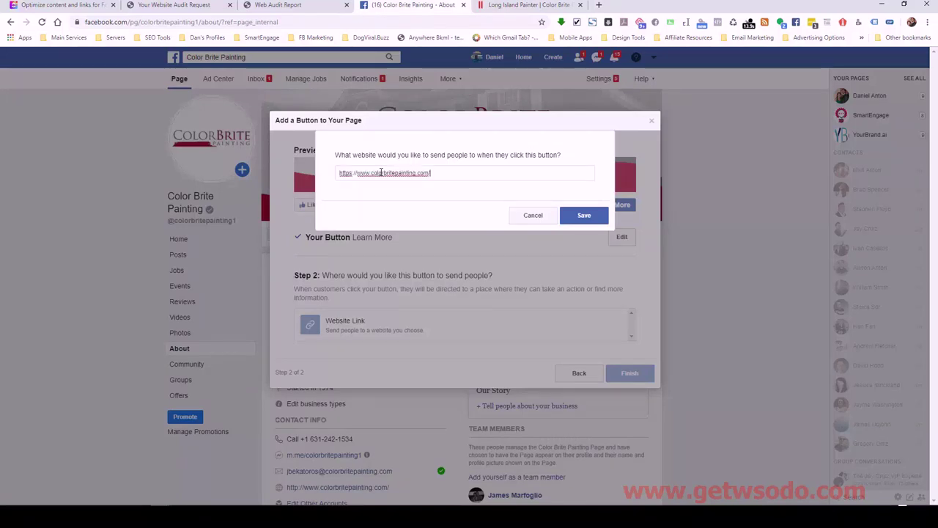
click(584, 215)
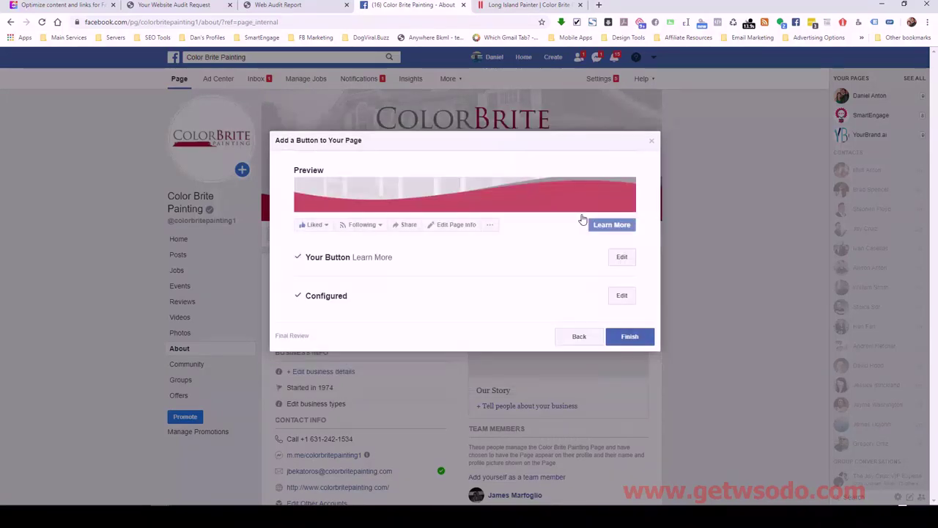
- Reconfirm the Website Link destination, save it, and finish adding the Learn More button
click(620, 257)
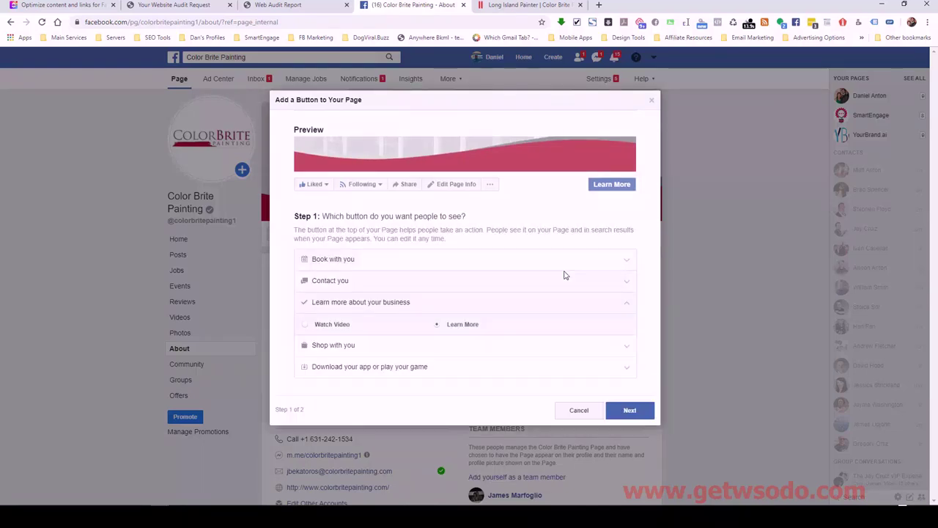
click(630, 408)
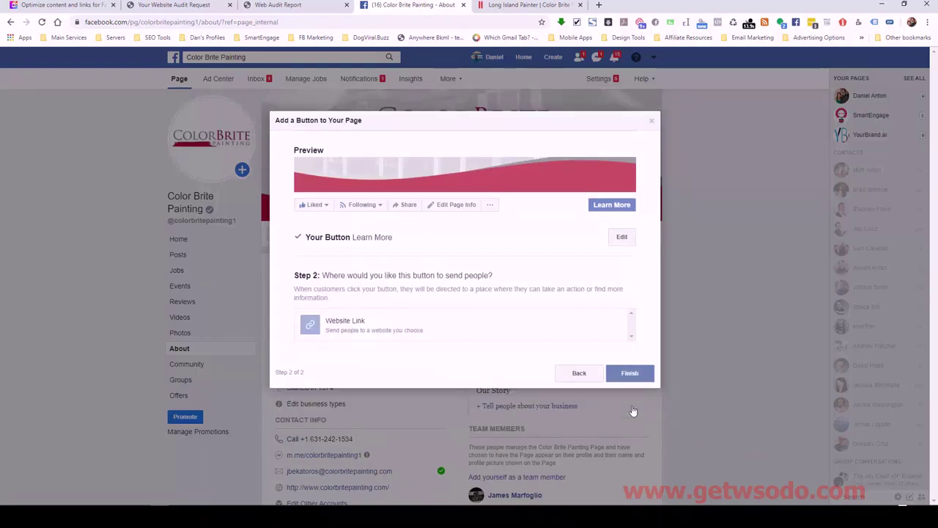
click(427, 331)
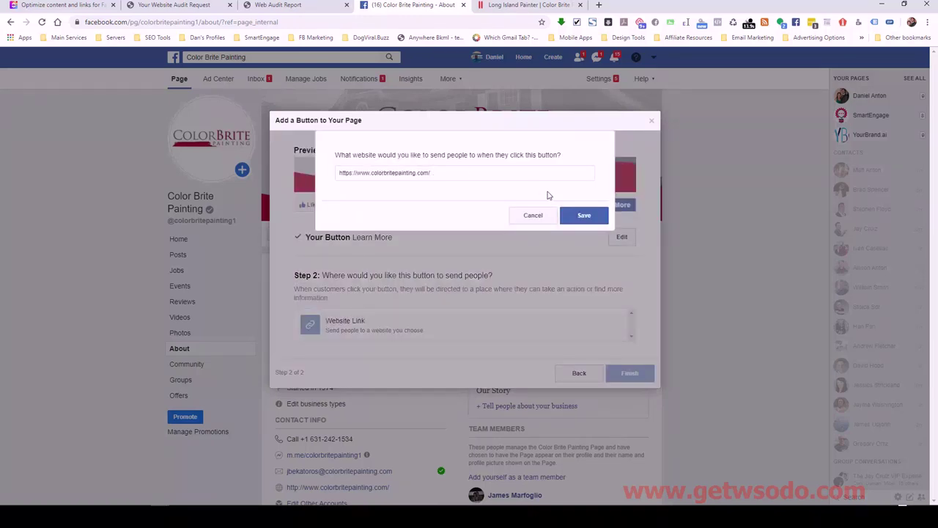
click(581, 215)
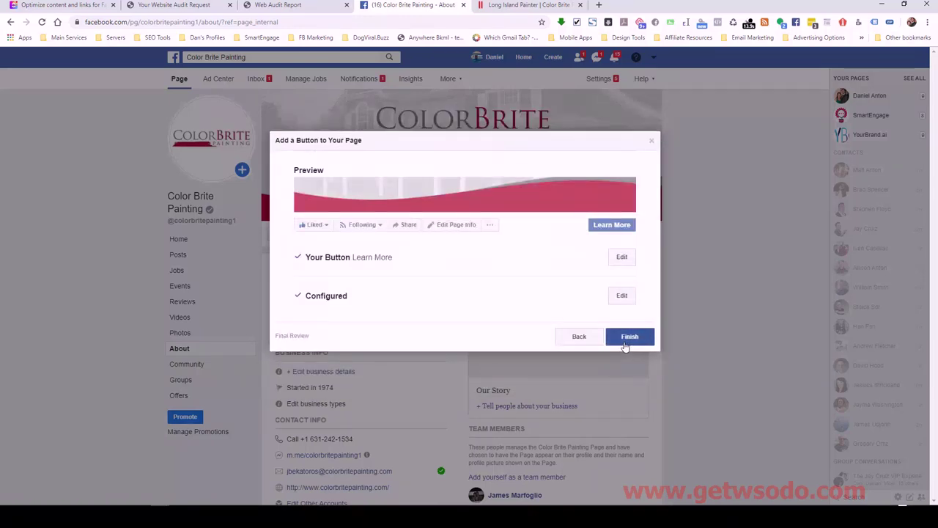
click(628, 336)
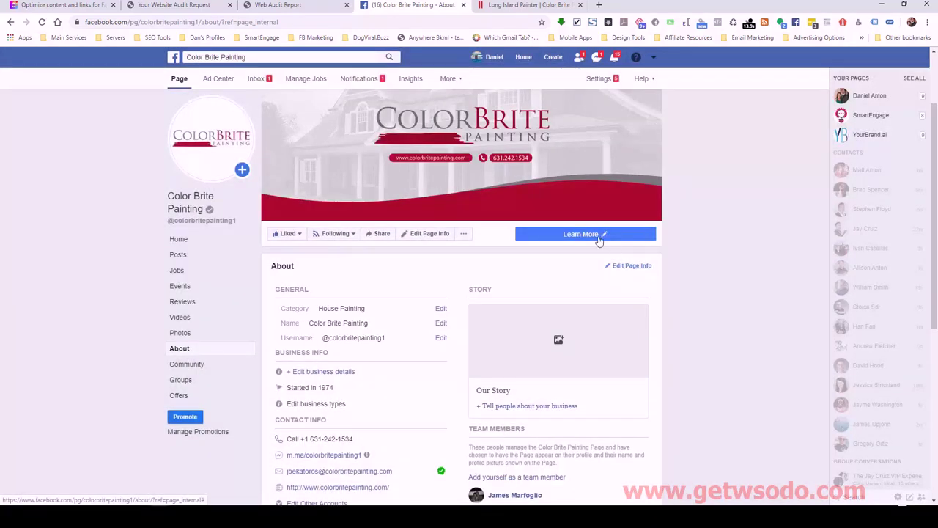
- Close the duplicate Long Island Painter website tab opened by the Learn More button
click(584, 235)
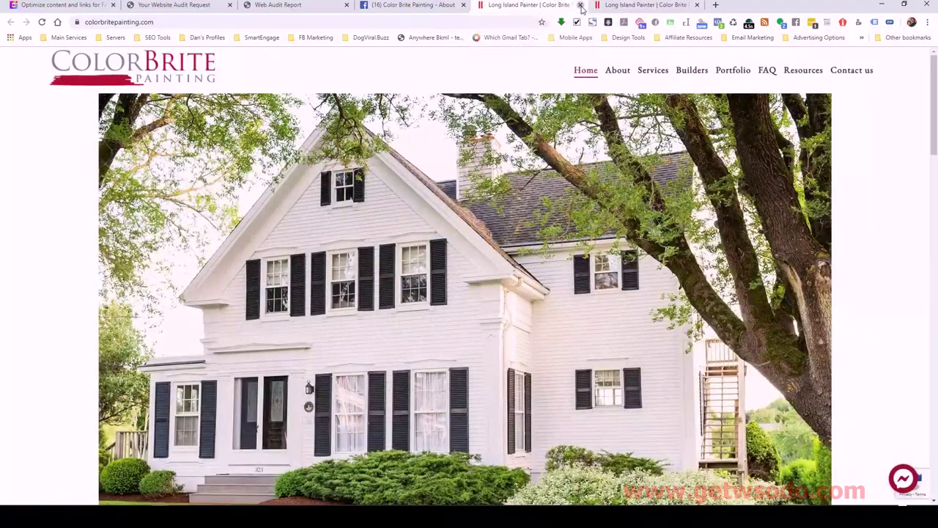
click(410, 4)
- Check off 'Create Call to action button' in ClickUp so all 7 items are complete
click(91, 6)
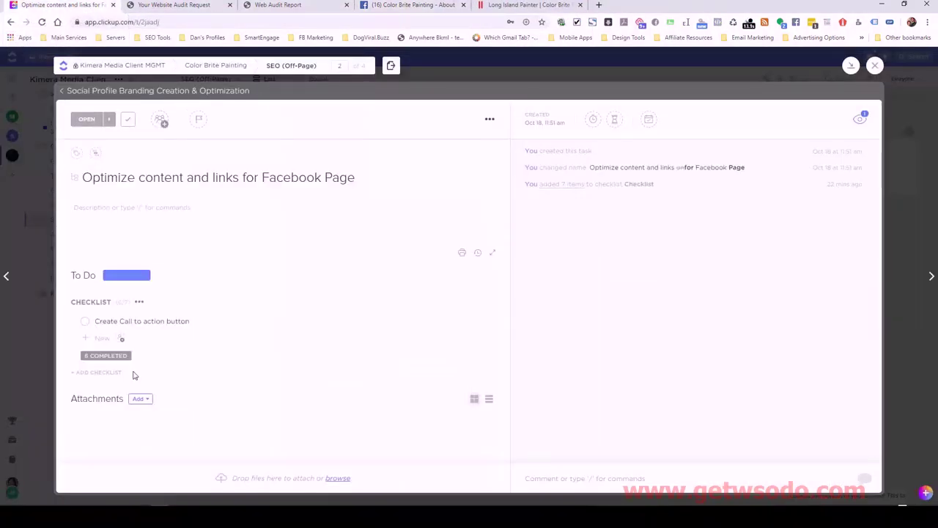
click(86, 323)
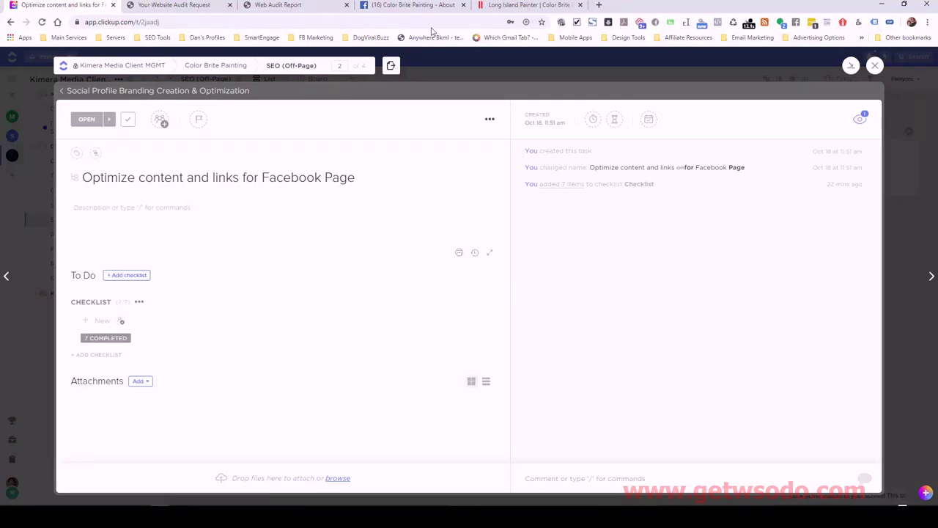
click(411, 6)
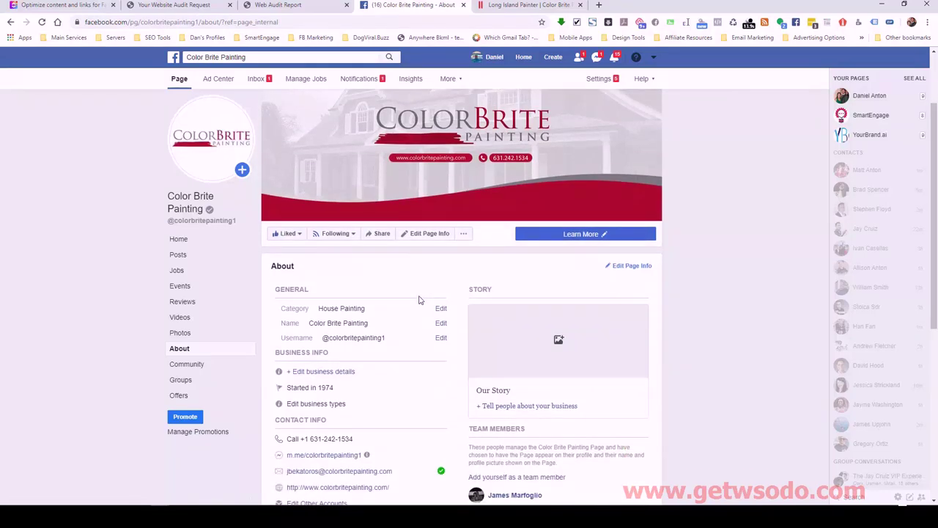
- Load the page at facebook.com/colorbritepaintingoflongisland by correcting the URL in the address bar
click(437, 22)
click(438, 23)
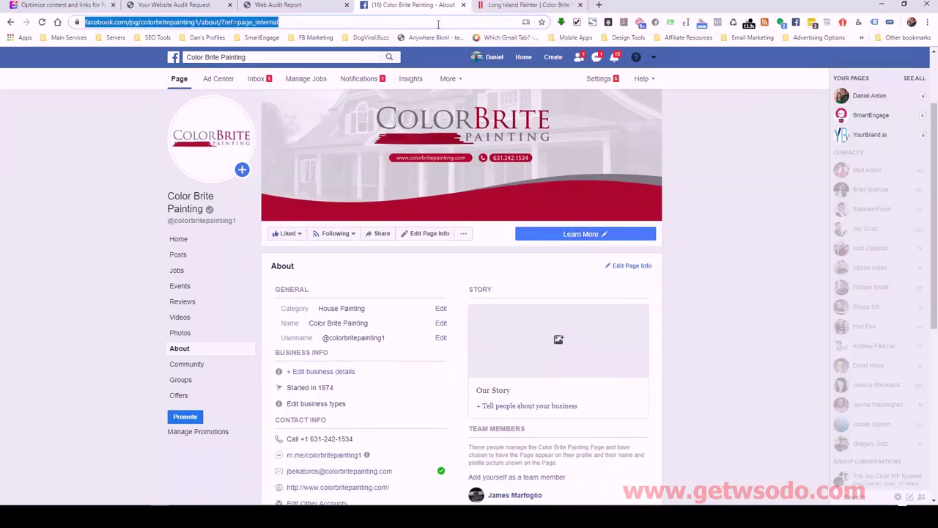
key(Return)
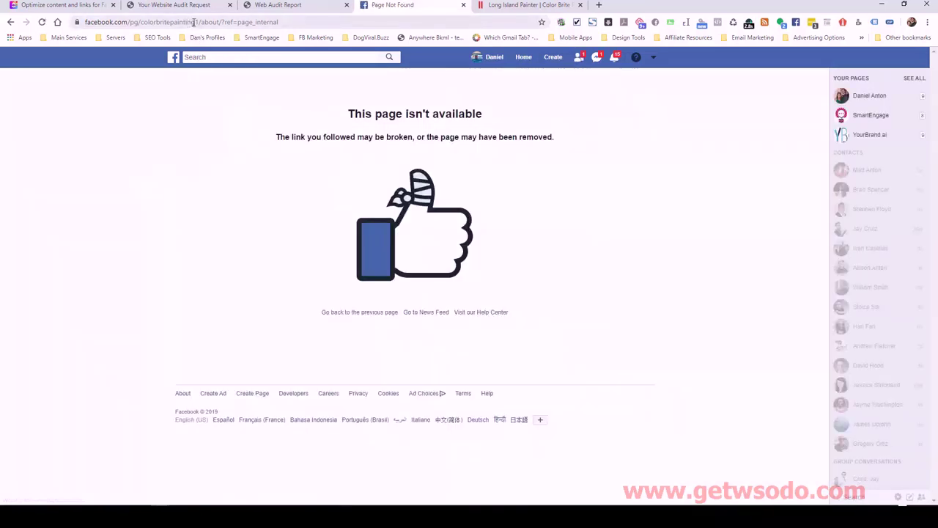
drag(195, 22, 331, 19)
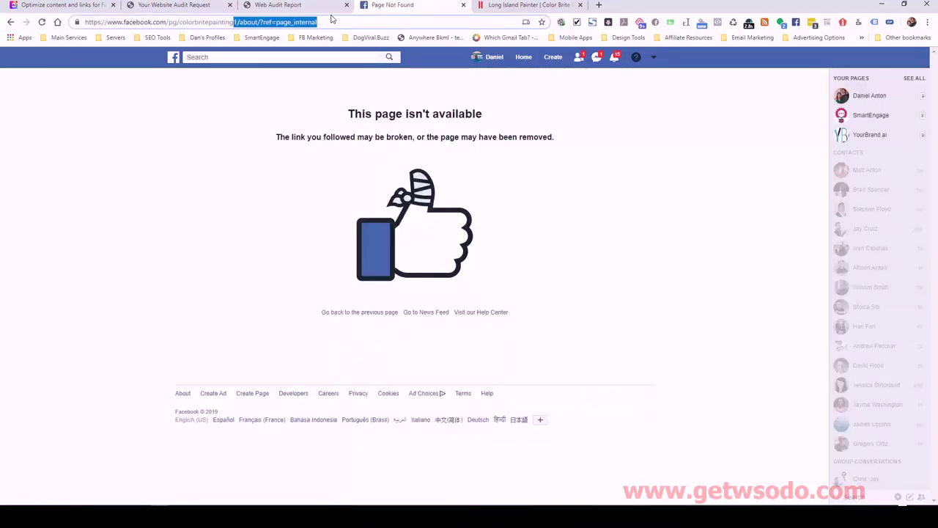
text(oflongis)
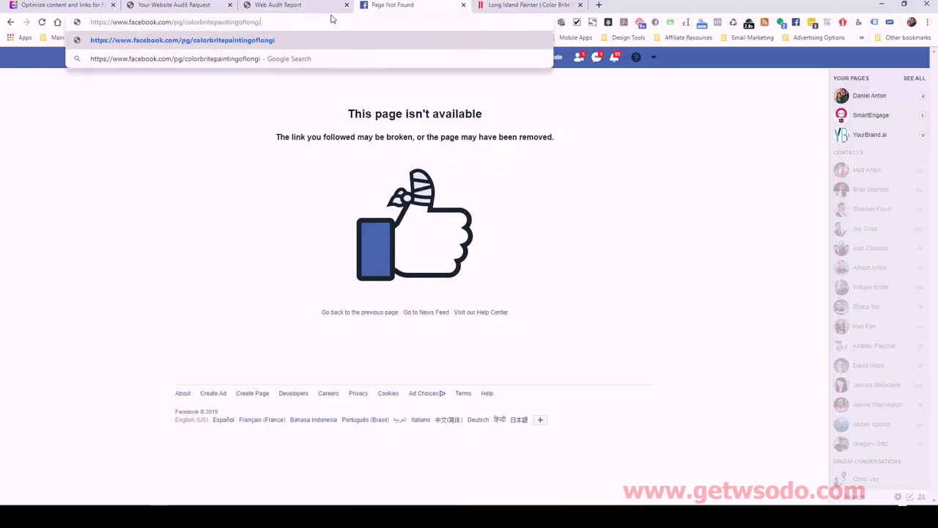
text(land)
key(Return)
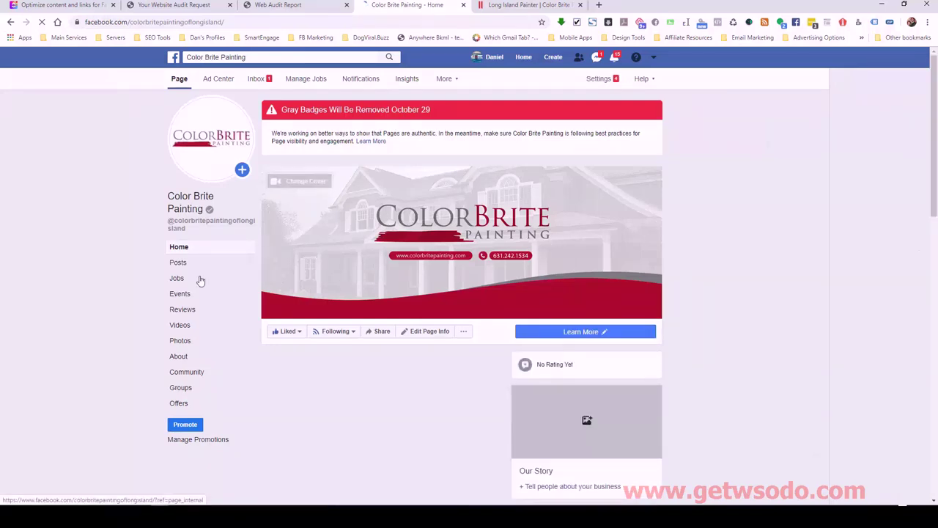
click(180, 358)
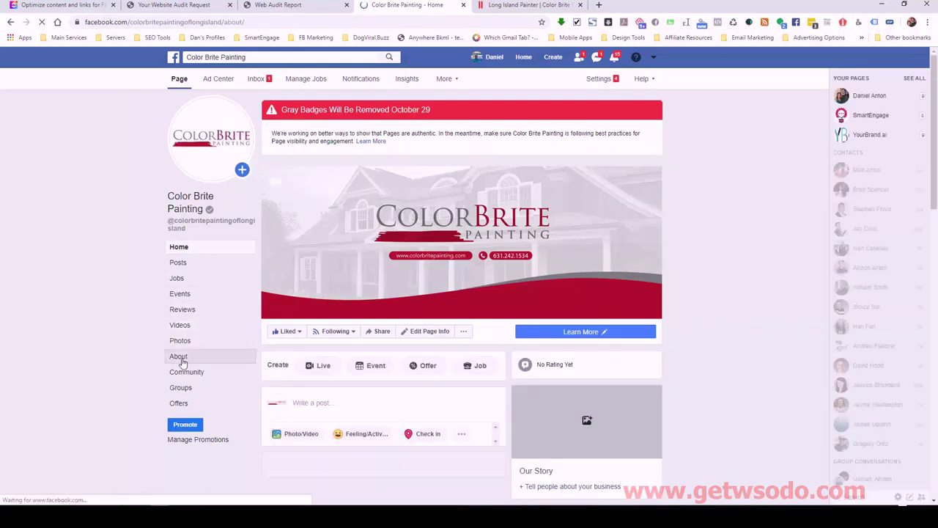
scroll(407, 305, down, 2)
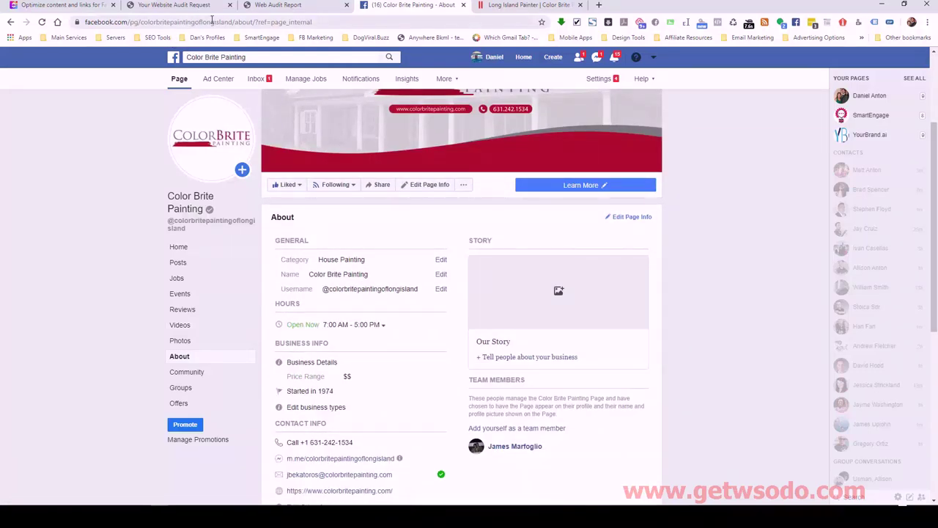
drag(233, 21, 81, 23)
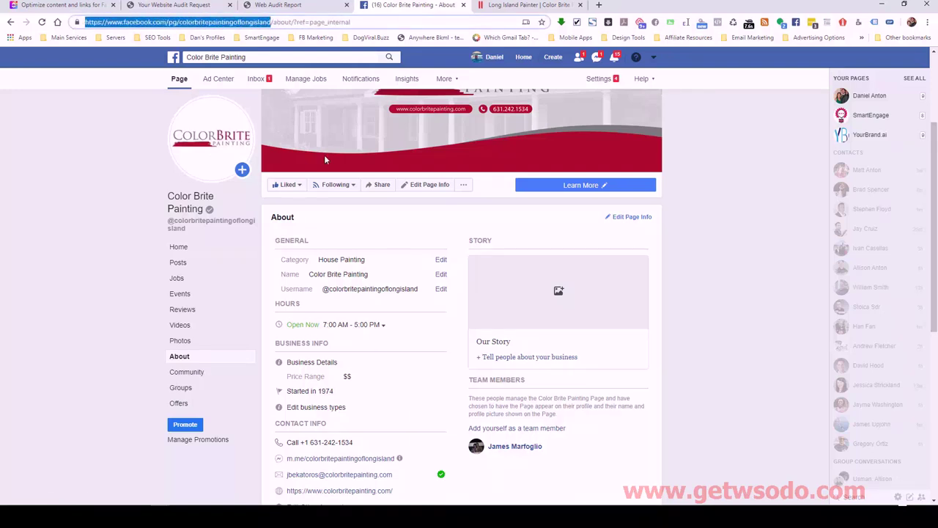
mouse_move(337, 184)
scroll(421, 293, down, 2)
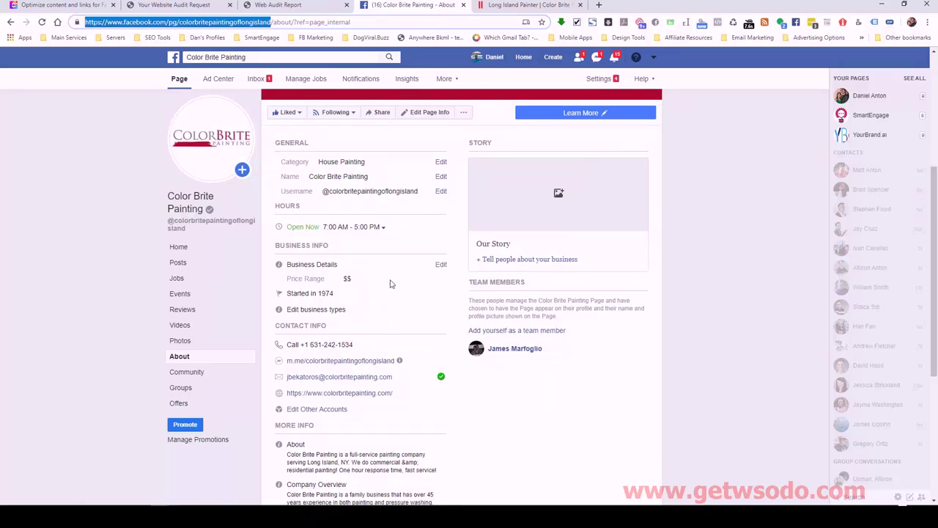
scroll(389, 283, down, 4)
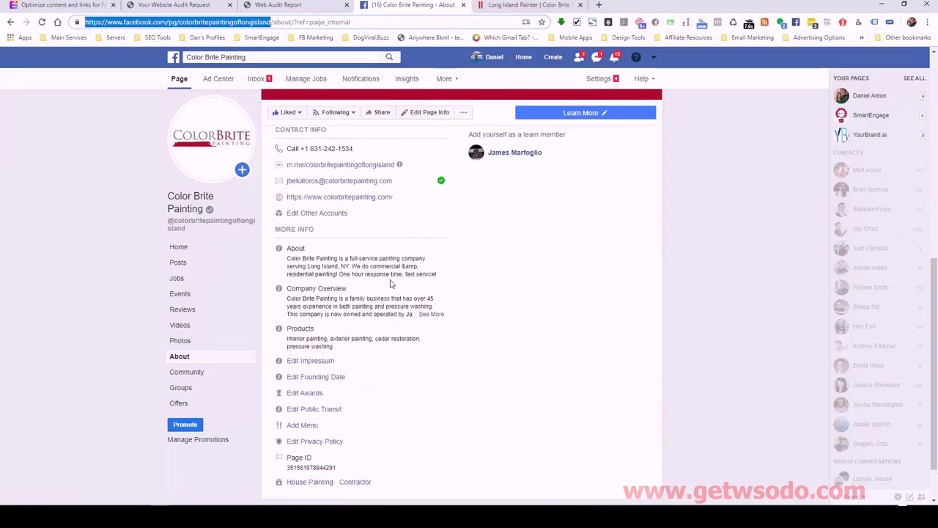
scroll(391, 284, down, 2)
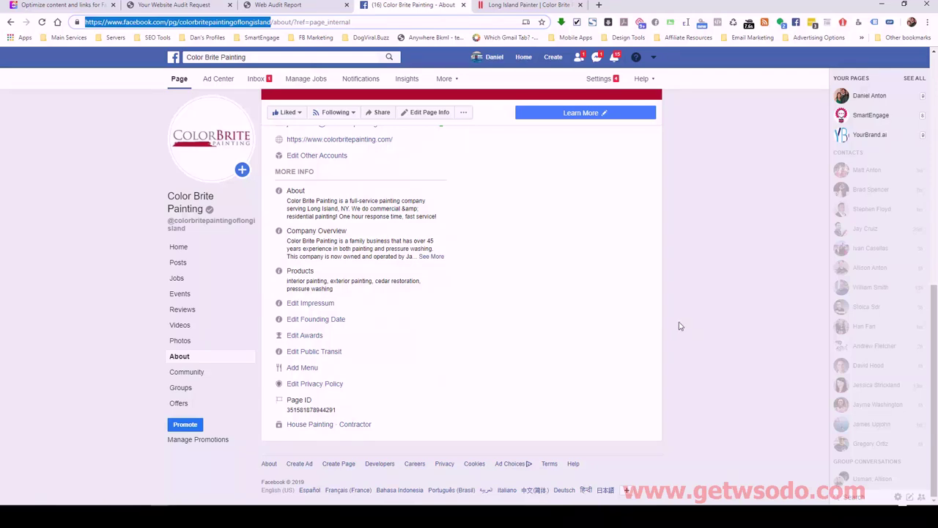
scroll(679, 326, up, 7)
scroll(678, 326, down, 2)
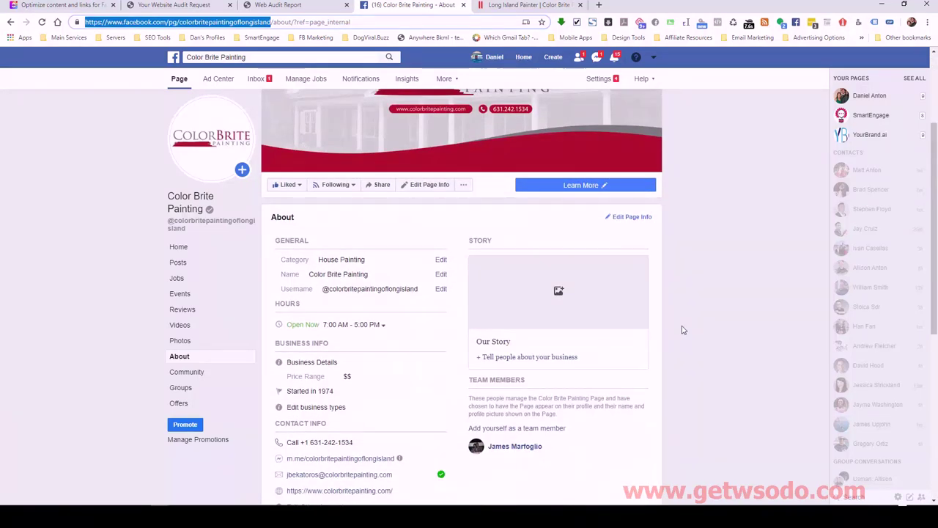
scroll(681, 330, up, 2)
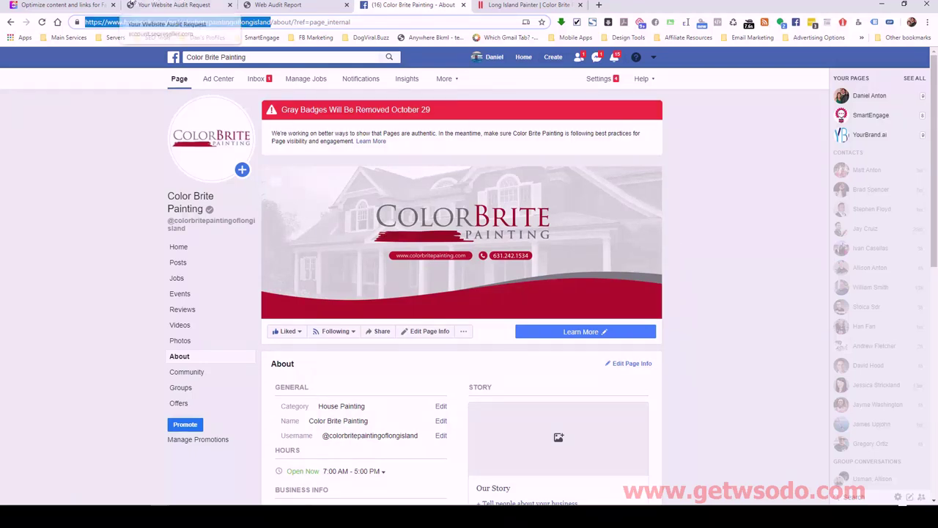
- Go up to the parent task 'Social Profile Branding Creation & Optimization' in ClickUp
click(66, 5)
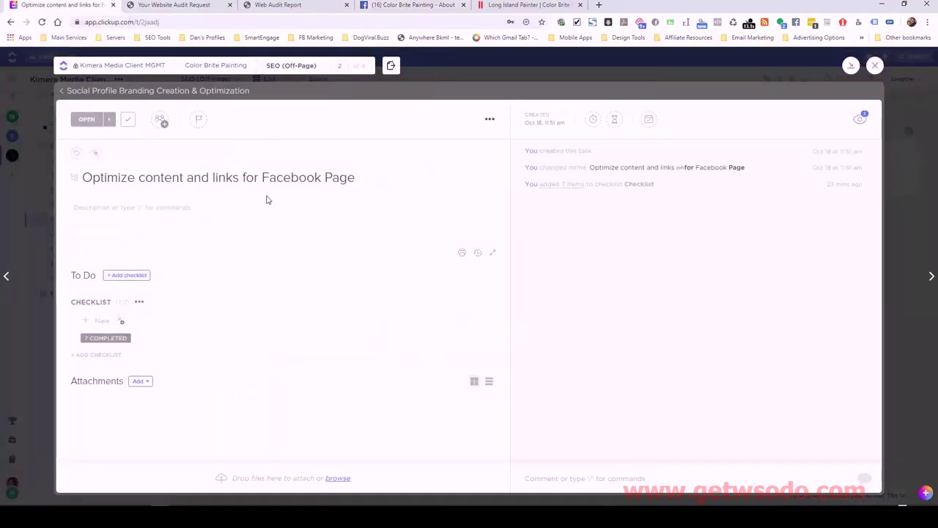
click(62, 90)
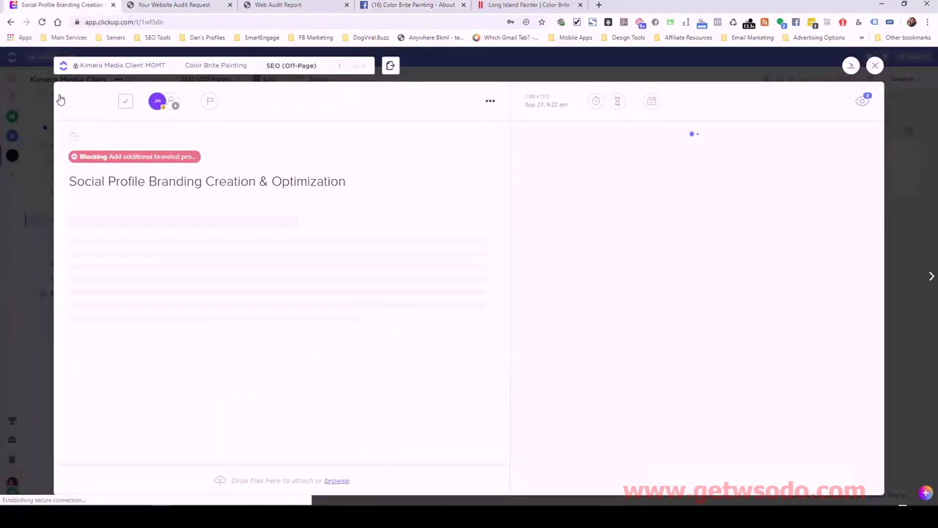